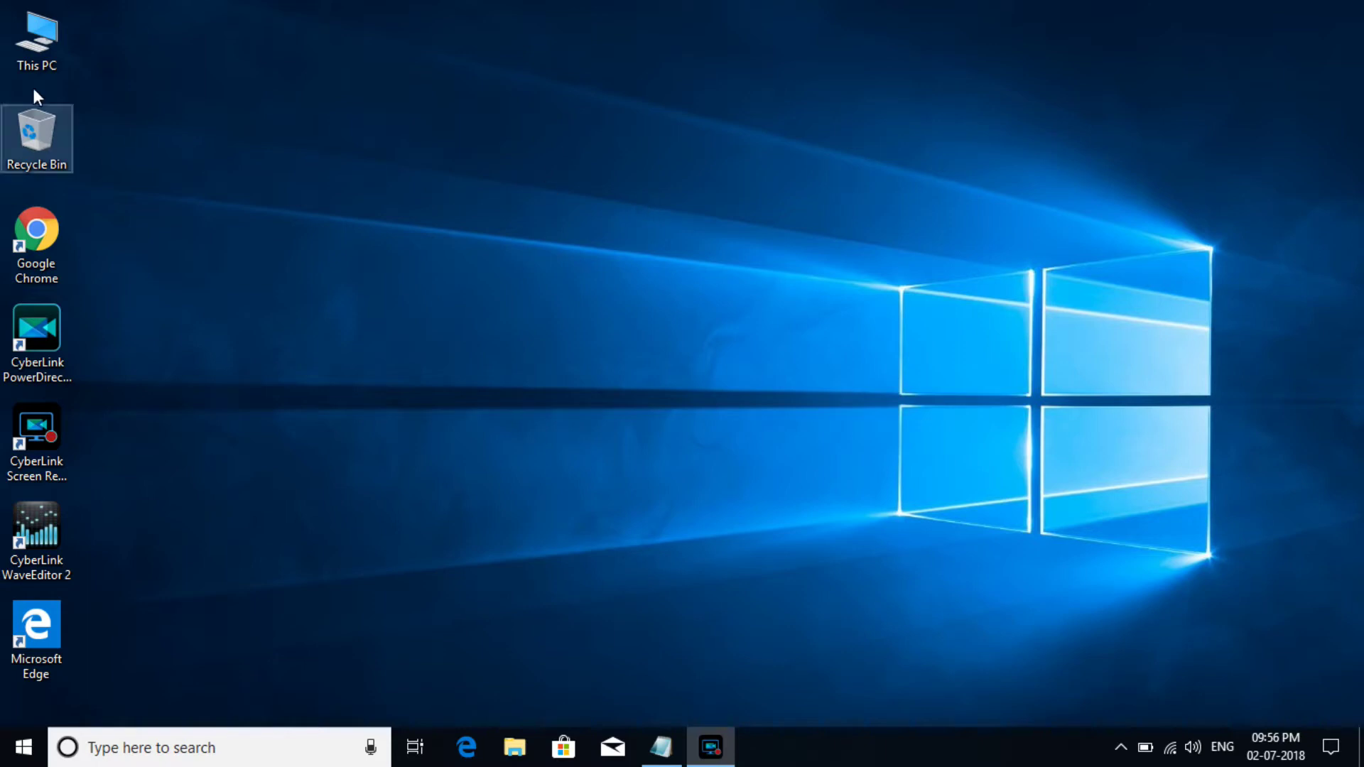
- View the computer's system information from the This PC context menu, then close it
right_click(30, 48)
click(442, 349)
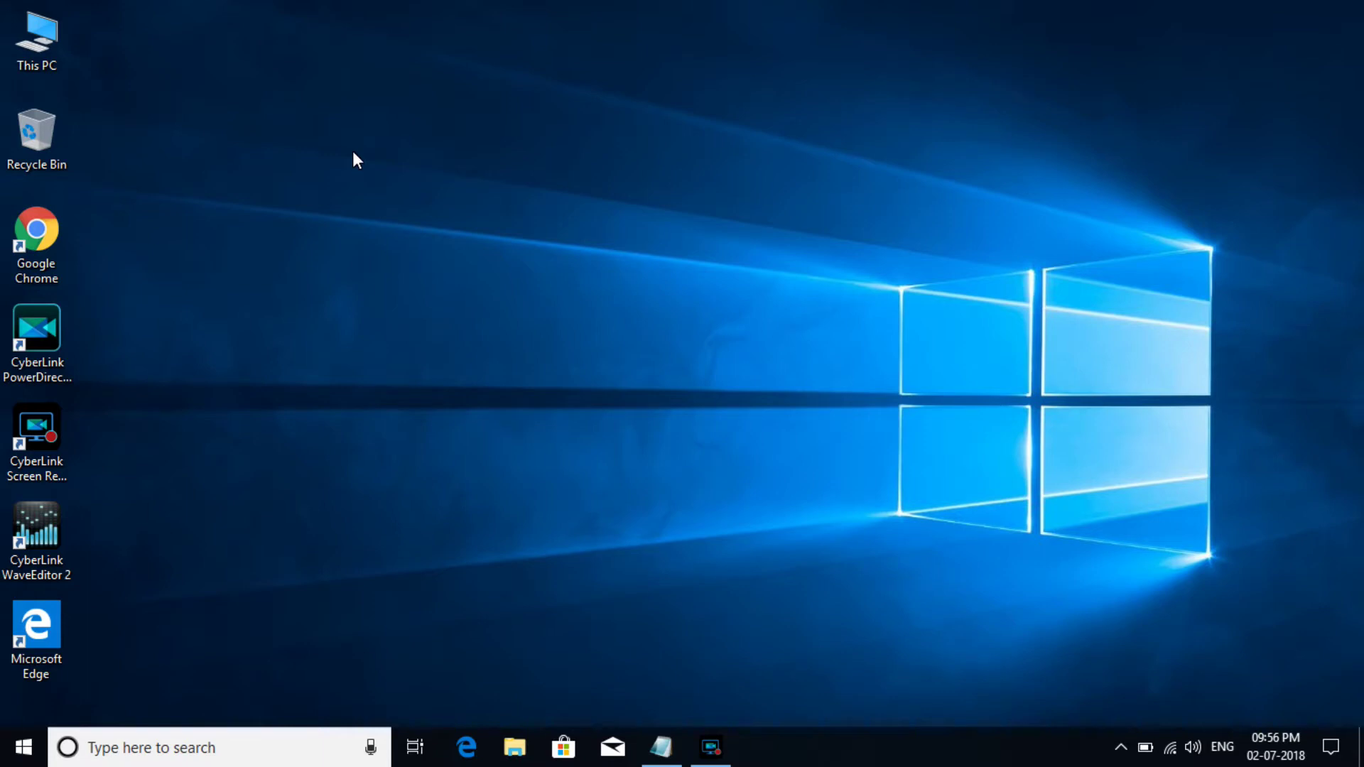
right_click(16, 39)
click(127, 277)
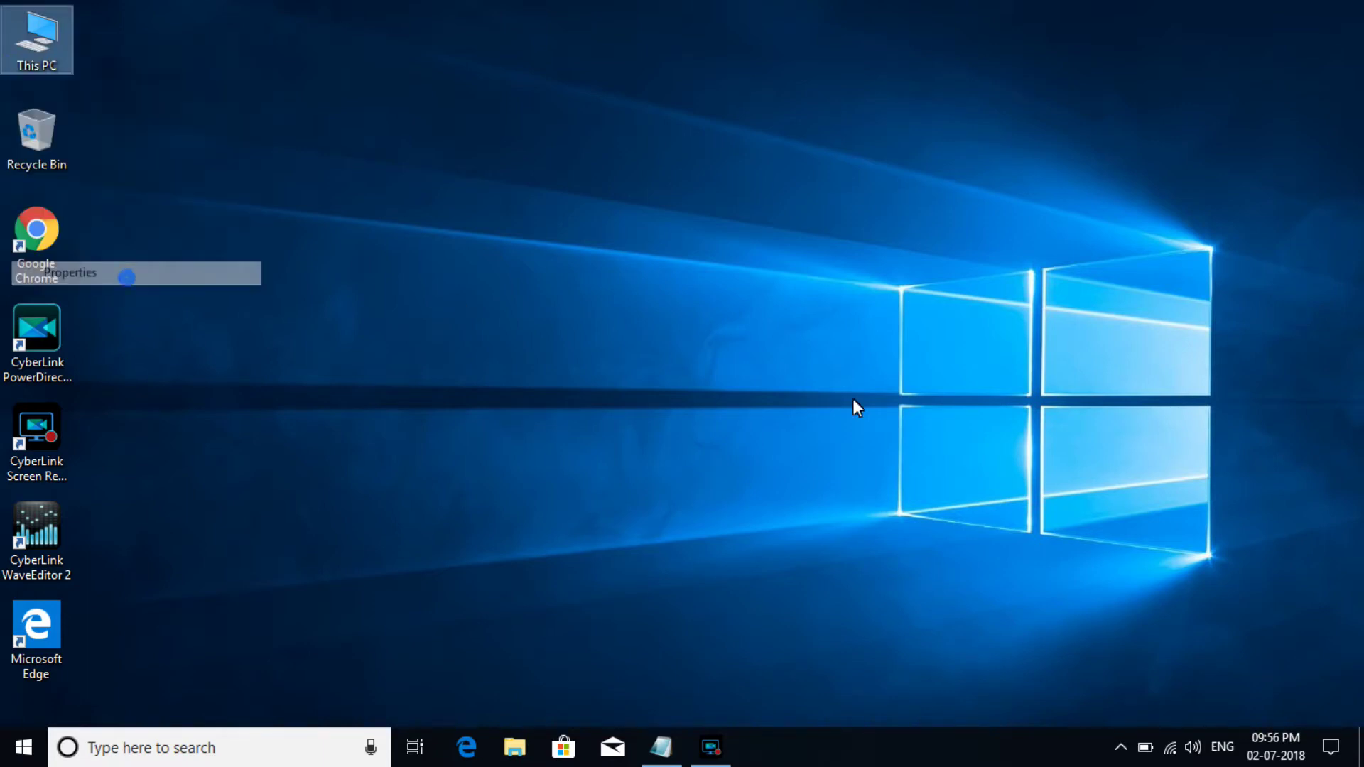
click(854, 400)
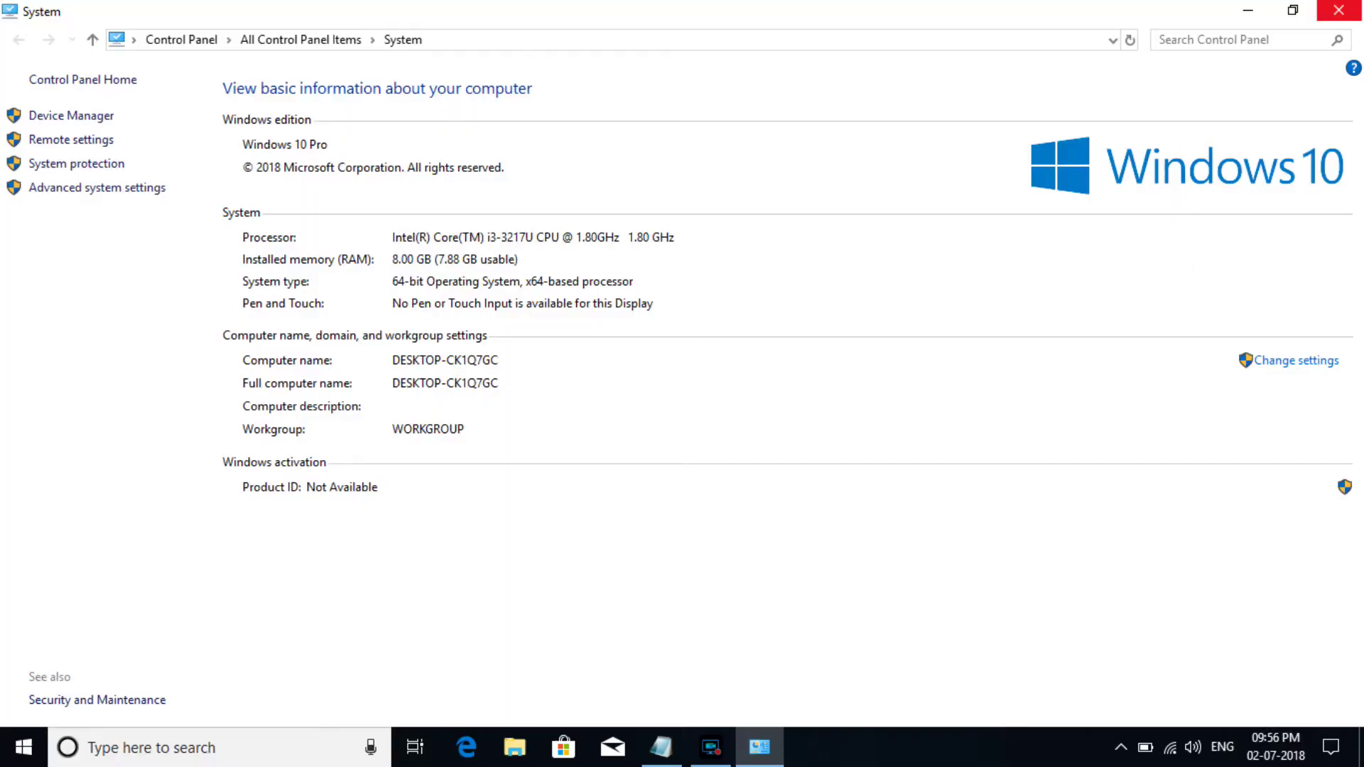
click(1339, 9)
- Attempt mapping the Seagate share as Z:, dismiss the SMB1 error, cancel, and minimise
double_click(47, 44)
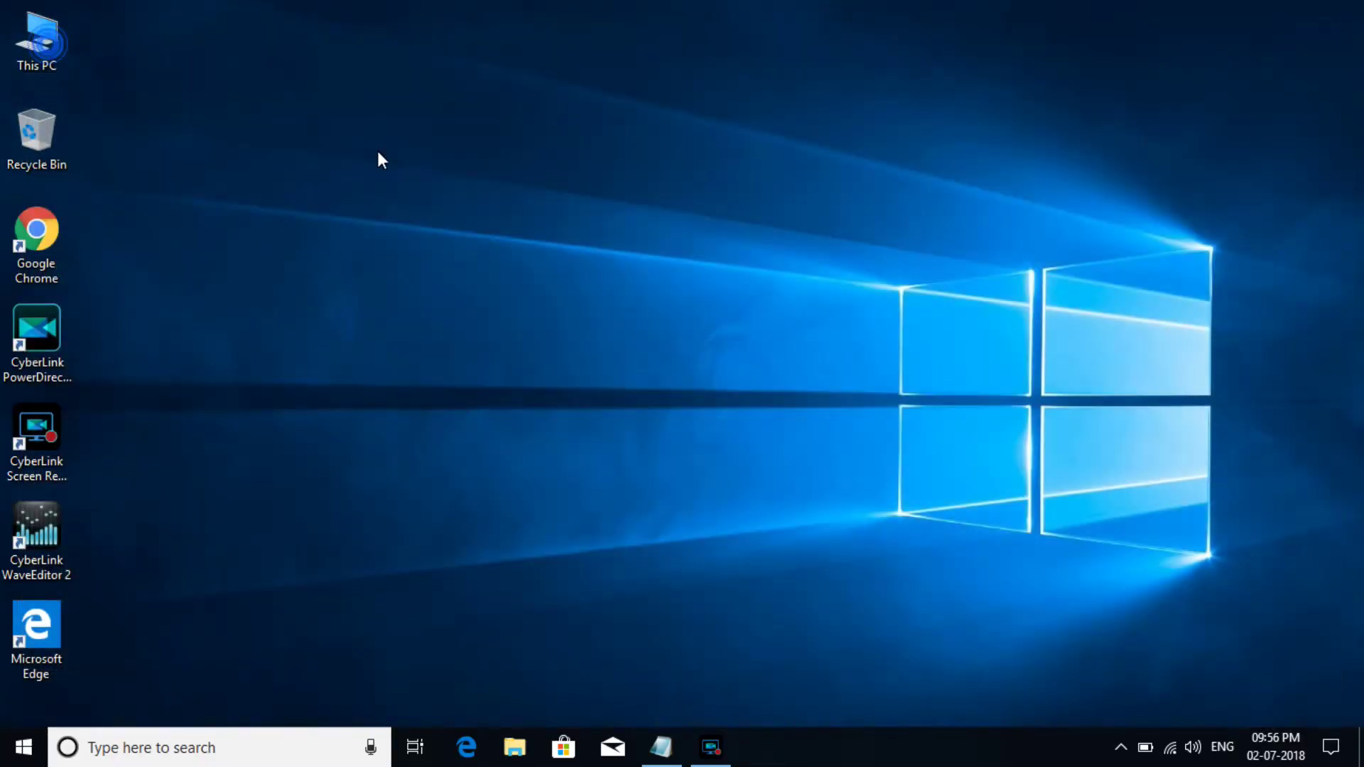
click(107, 34)
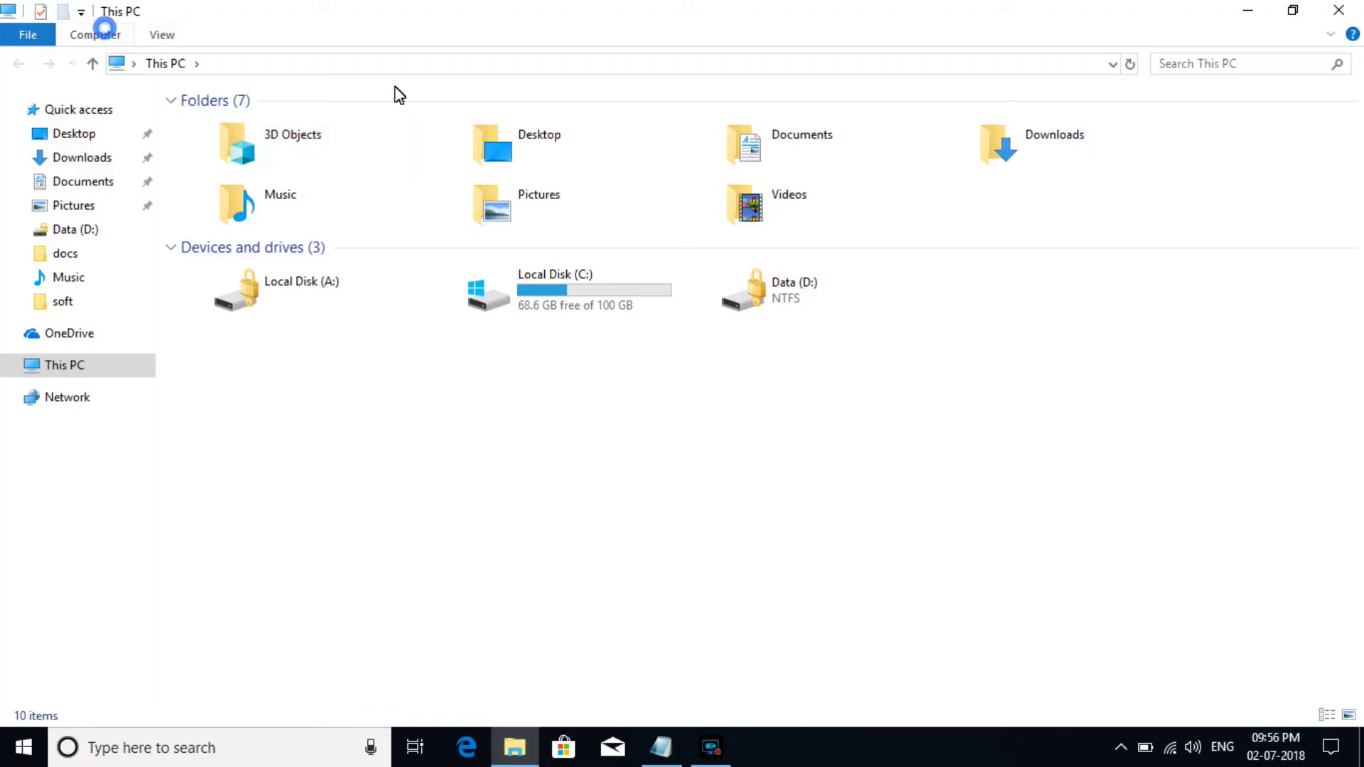
click(491, 396)
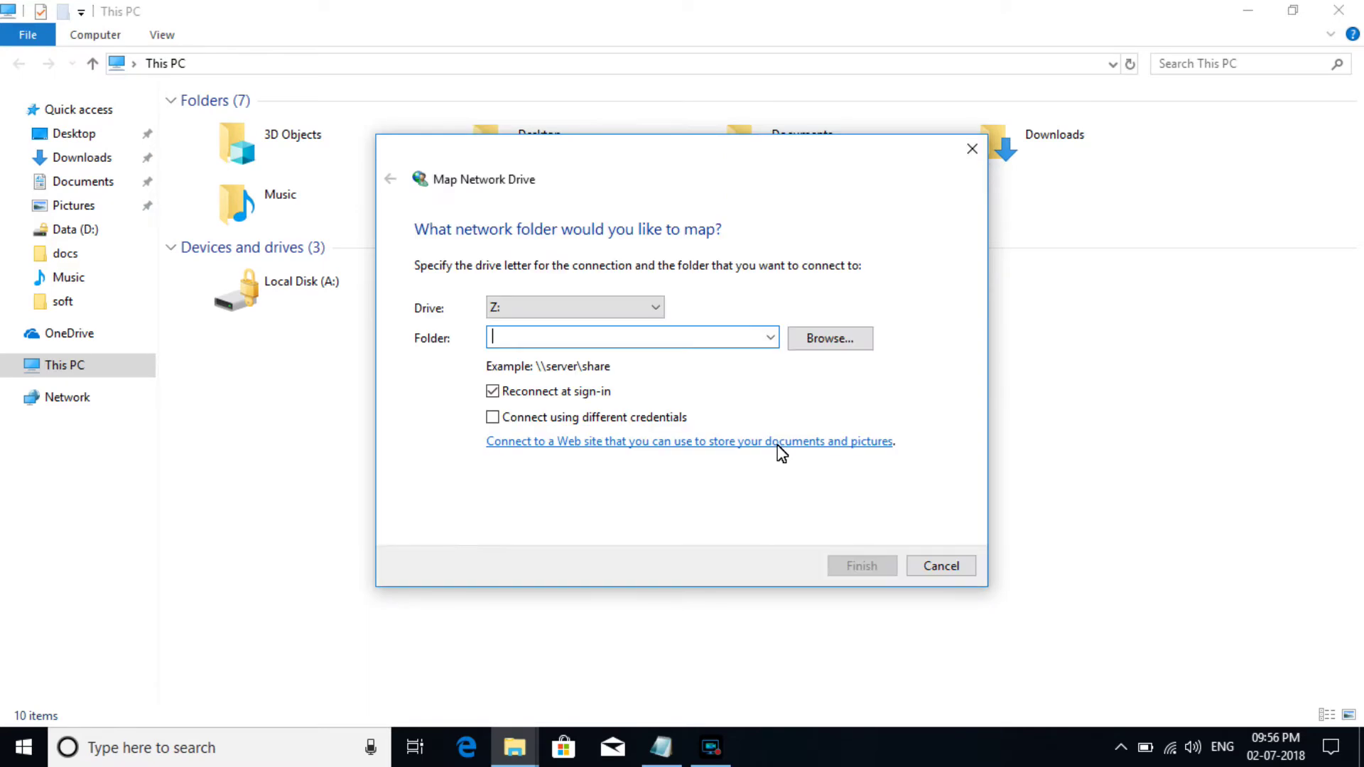
text(\192.168.1.1\Seagate_Backup_Plus_Drive)
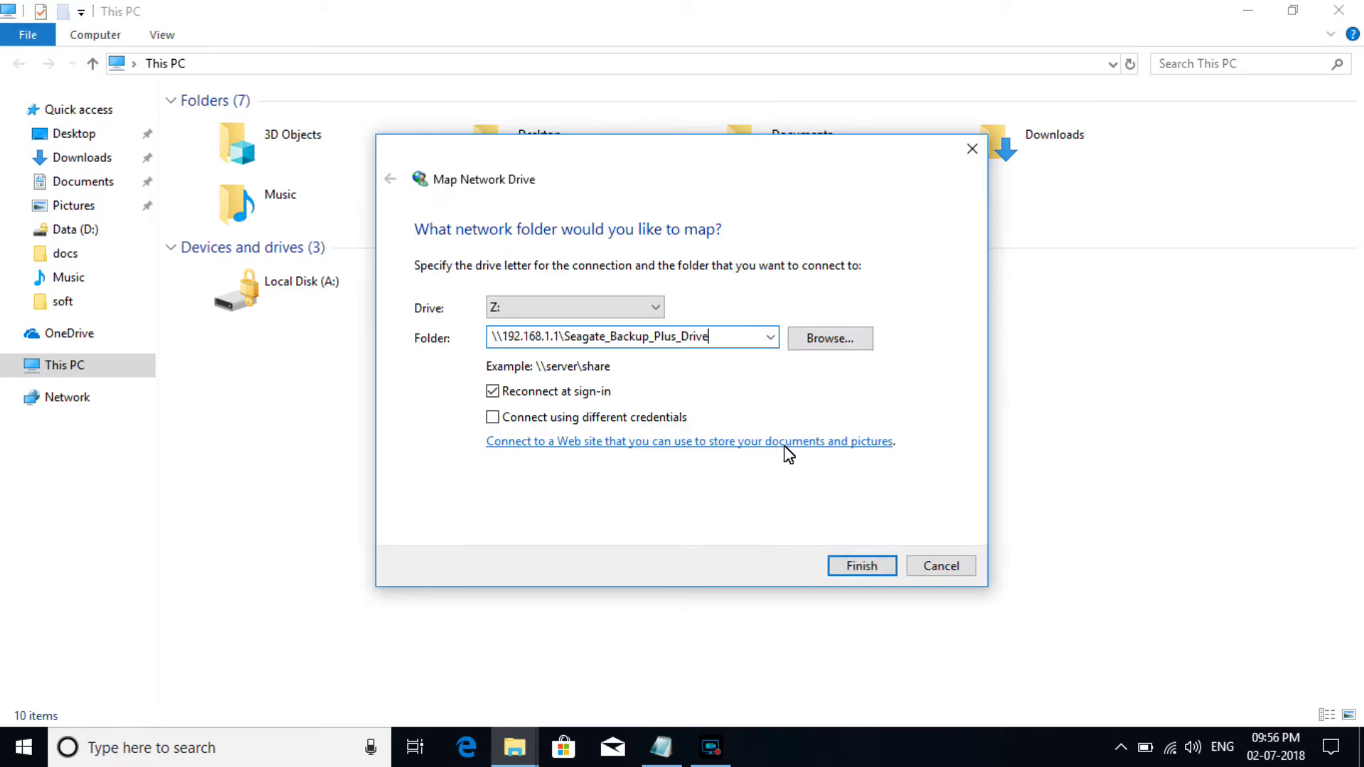
click(876, 566)
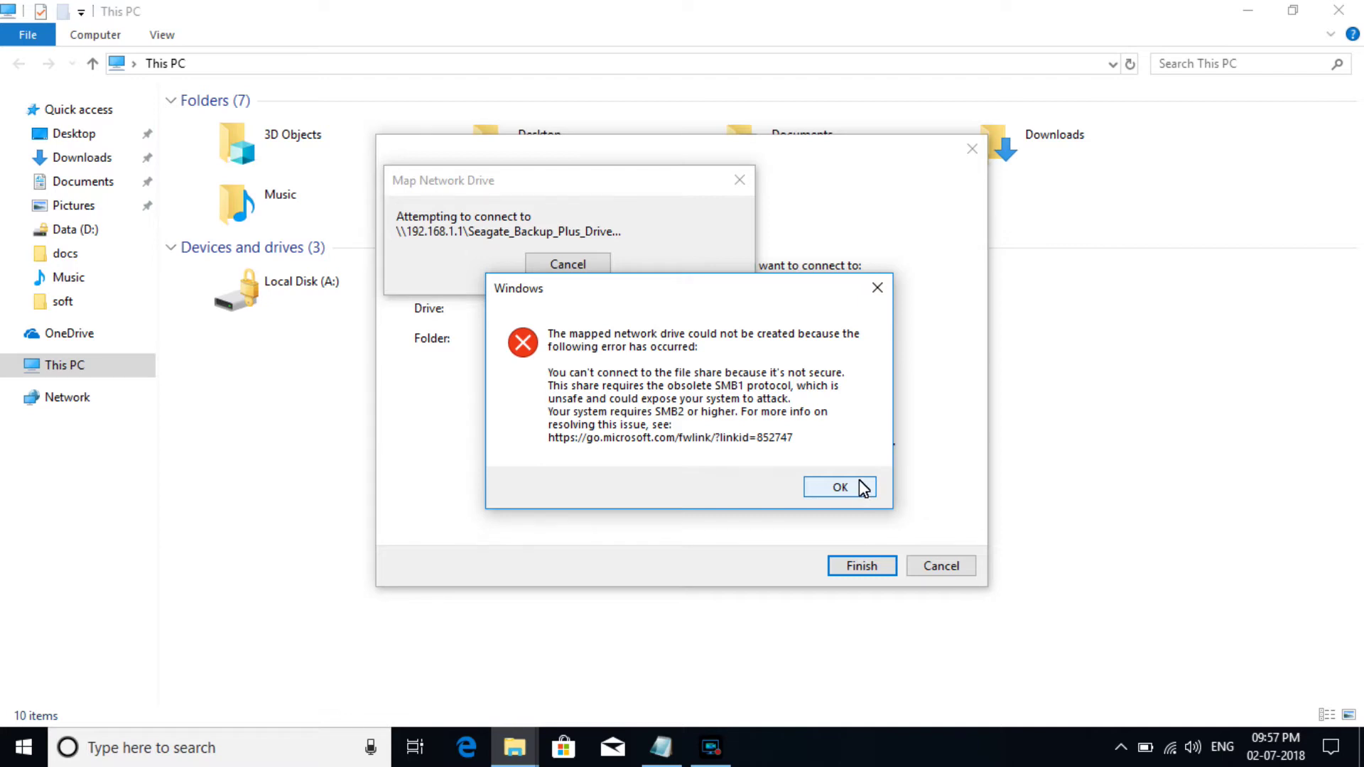
click(840, 487)
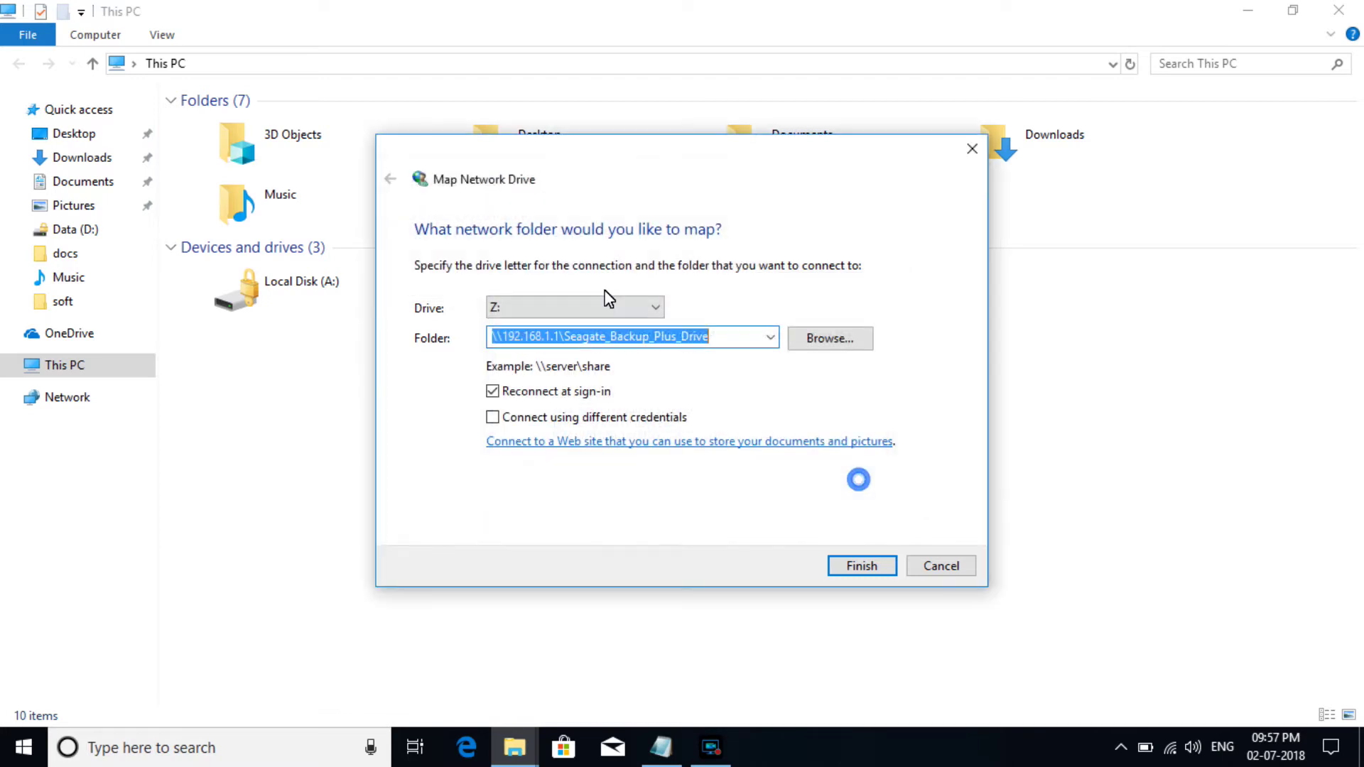
click(942, 565)
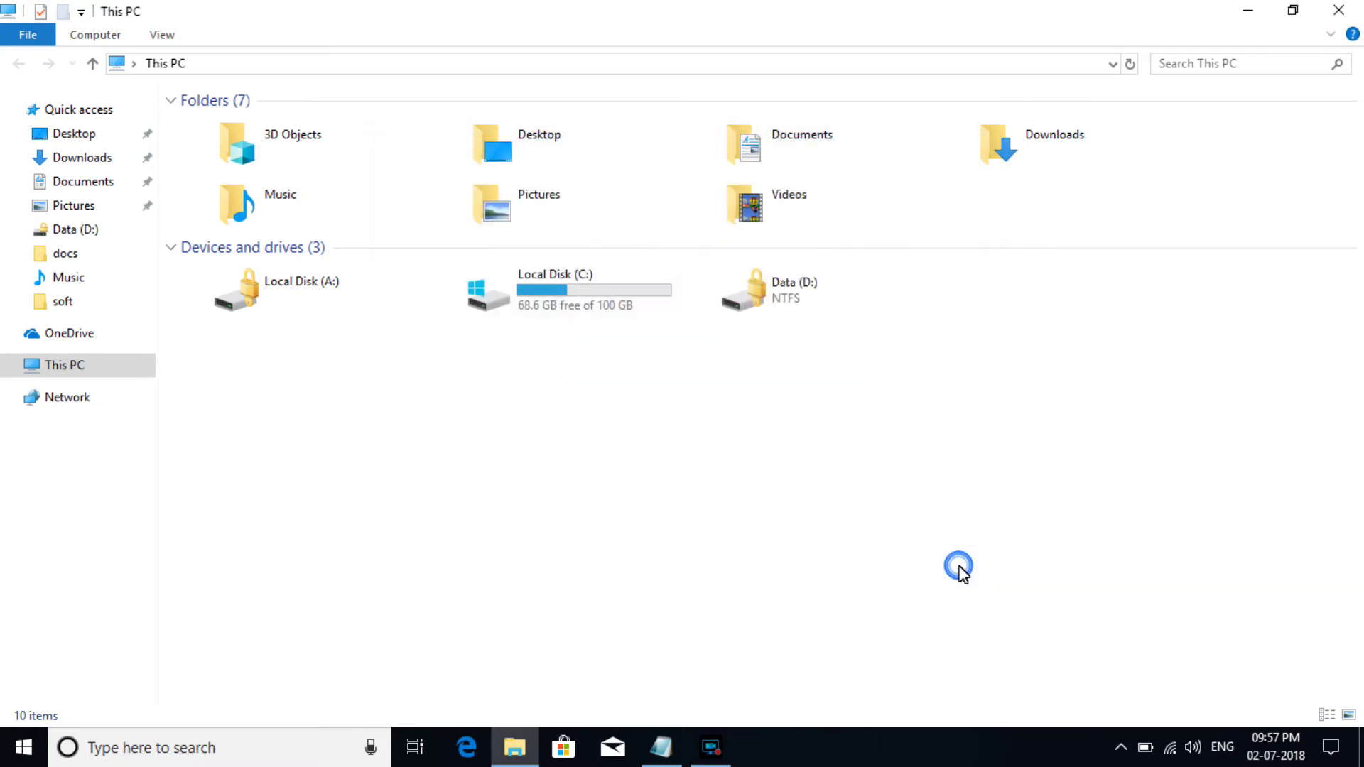
click(1246, 10)
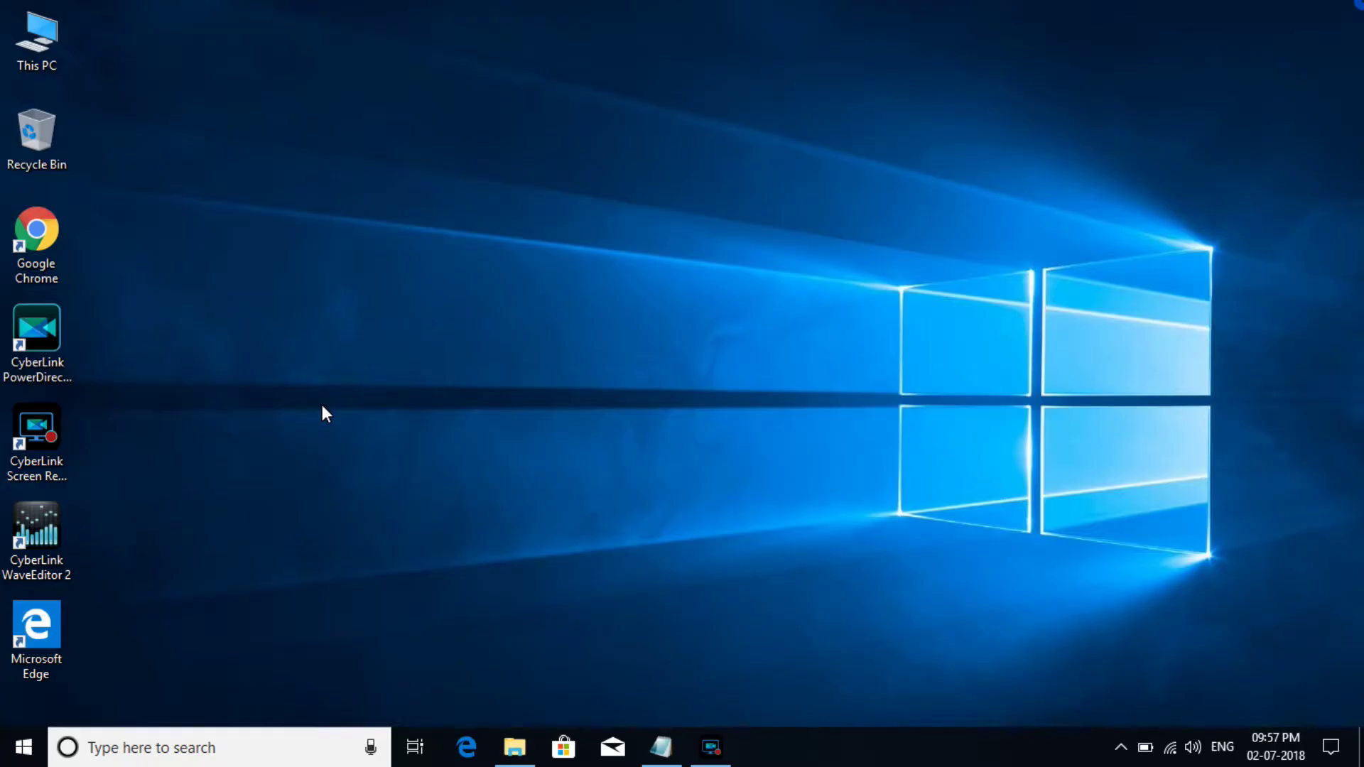
- Open Control Panel from Start search and go to Programs and Features' Windows features list
click(24, 747)
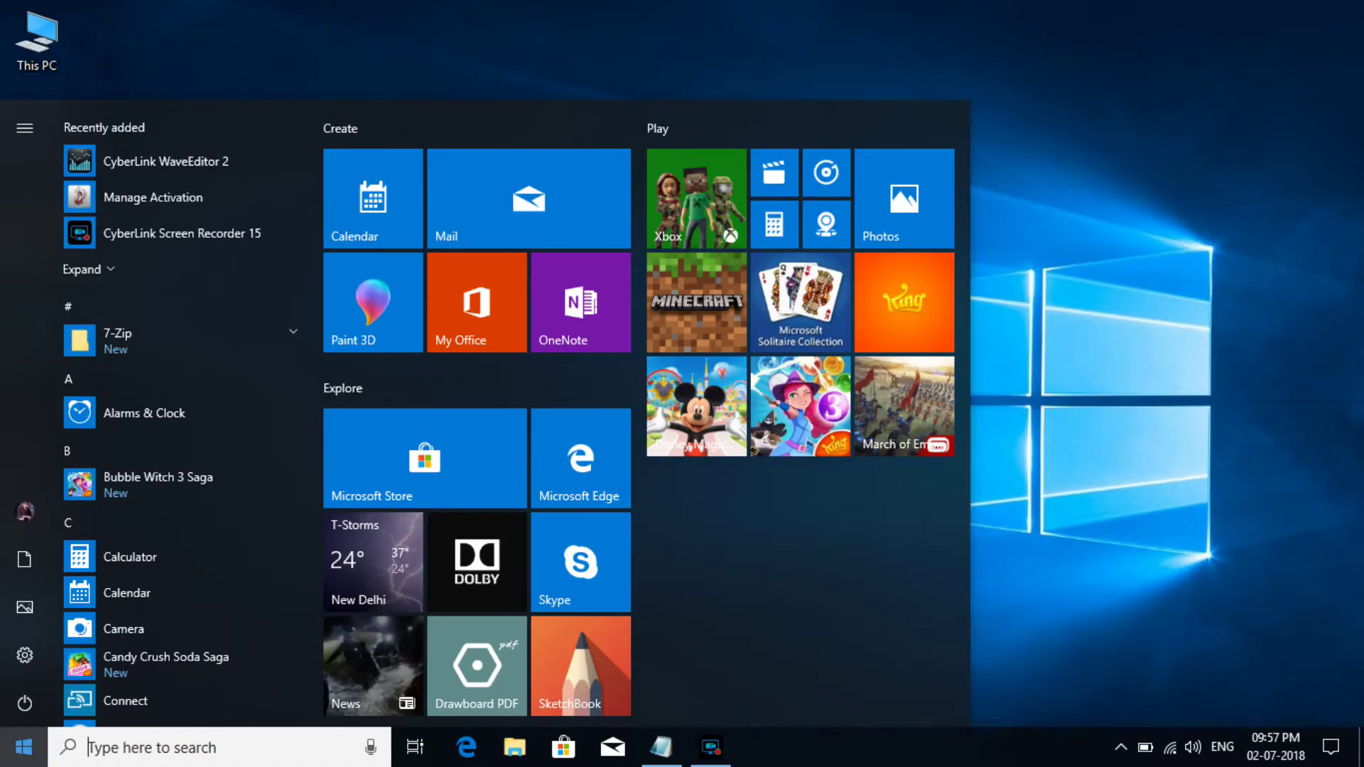
text(contrt)
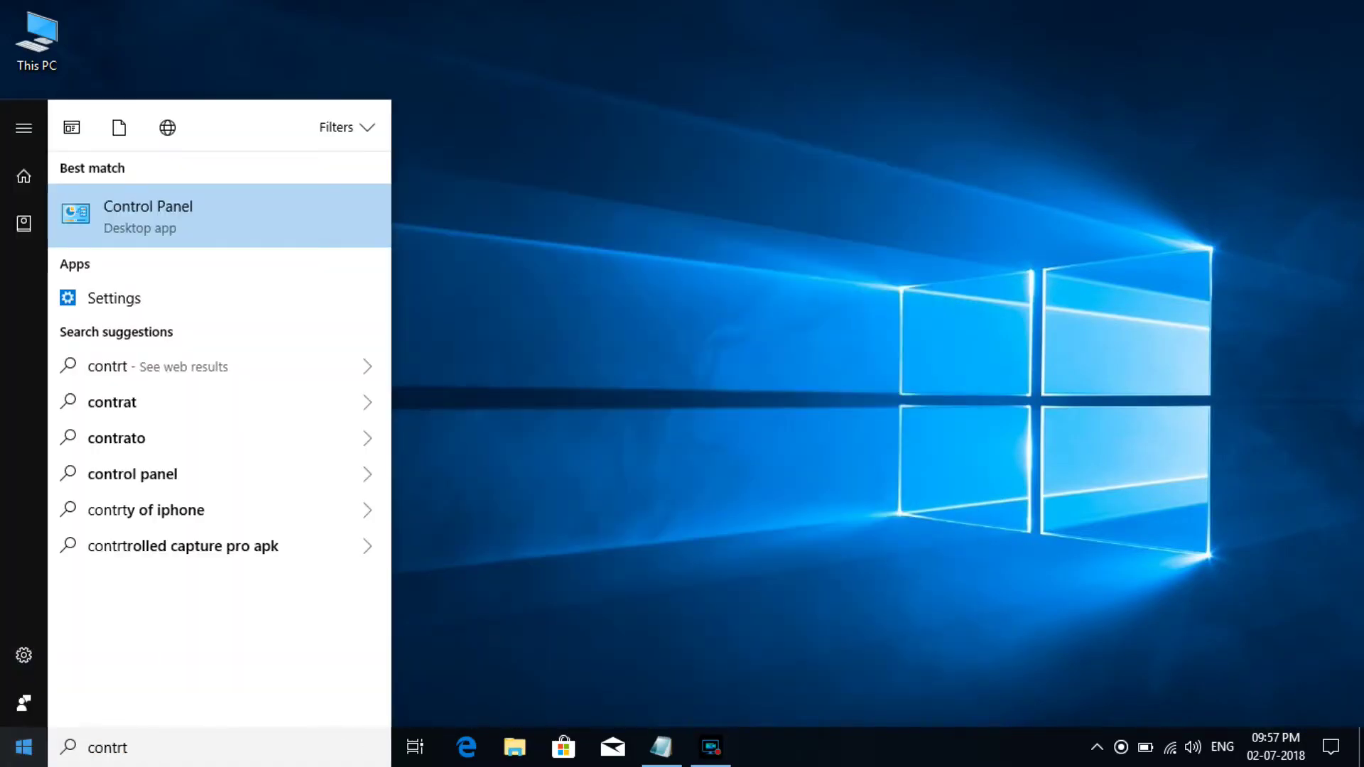
click(274, 219)
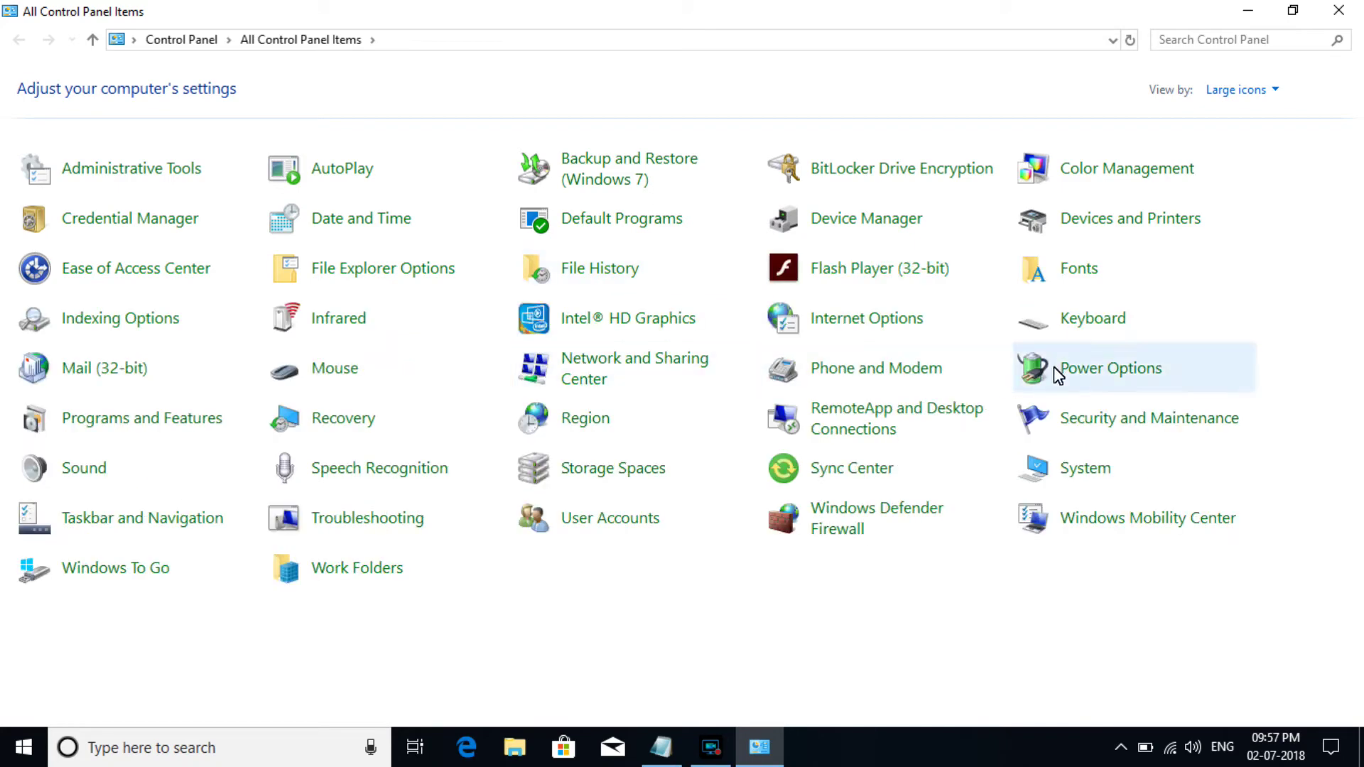
click(152, 418)
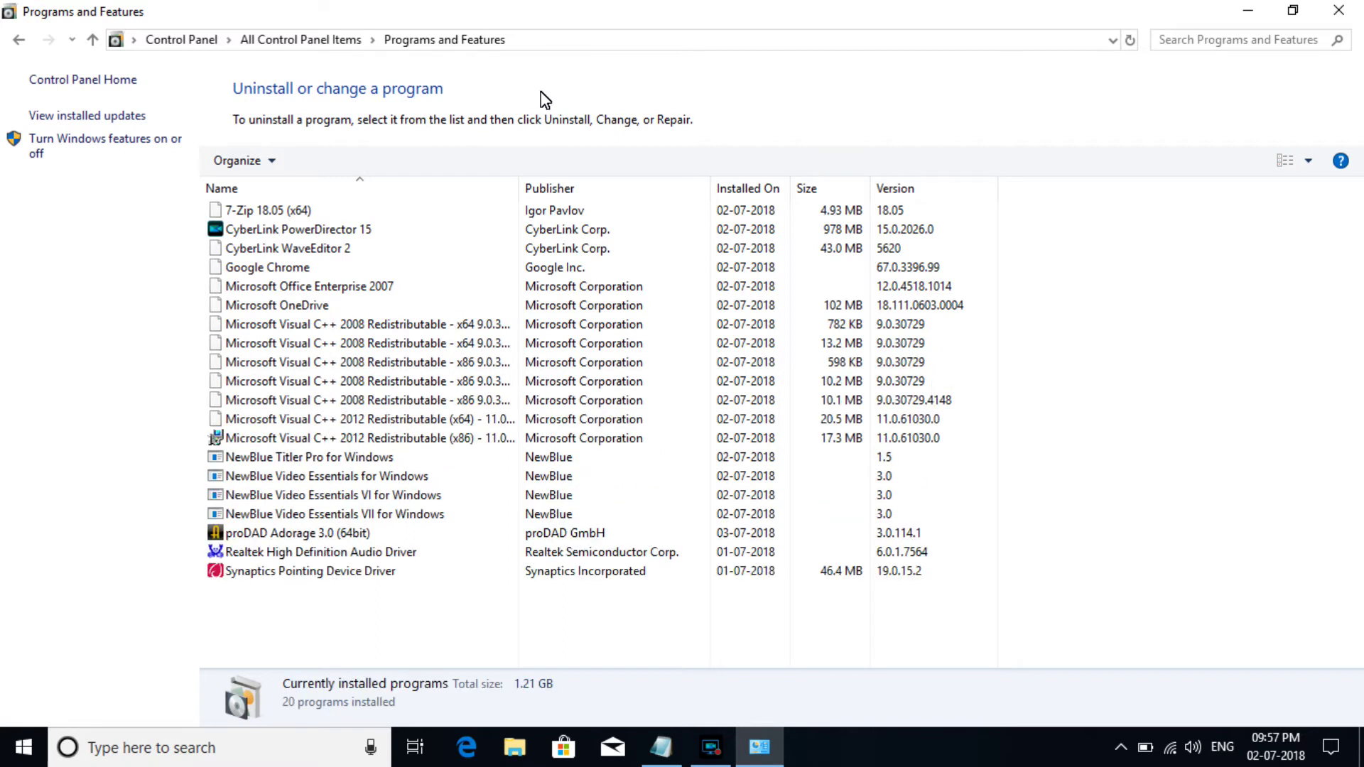
click(125, 142)
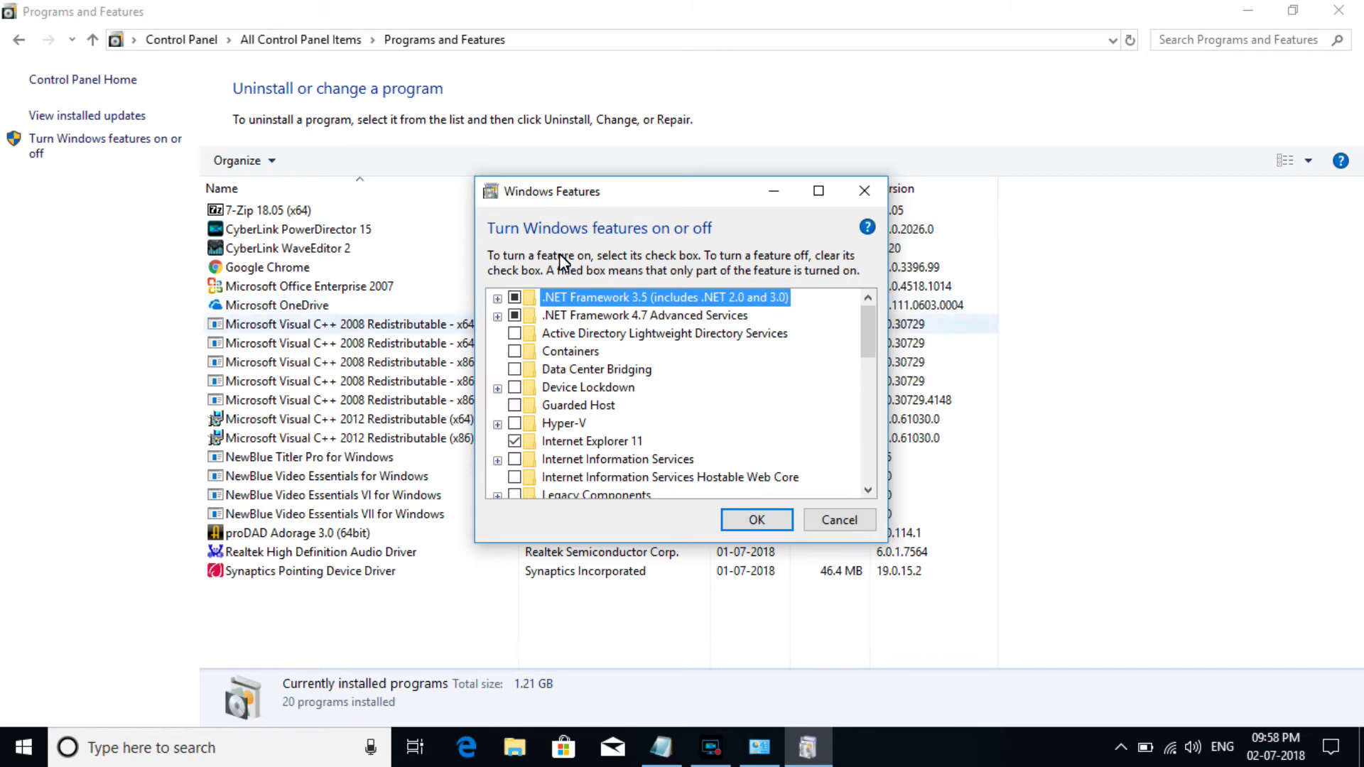
scroll(682, 395, down, 1)
scroll(682, 395, down, 1)
scroll(682, 394, down, 1)
scroll(682, 394, down, 2)
scroll(561, 263, down, 2)
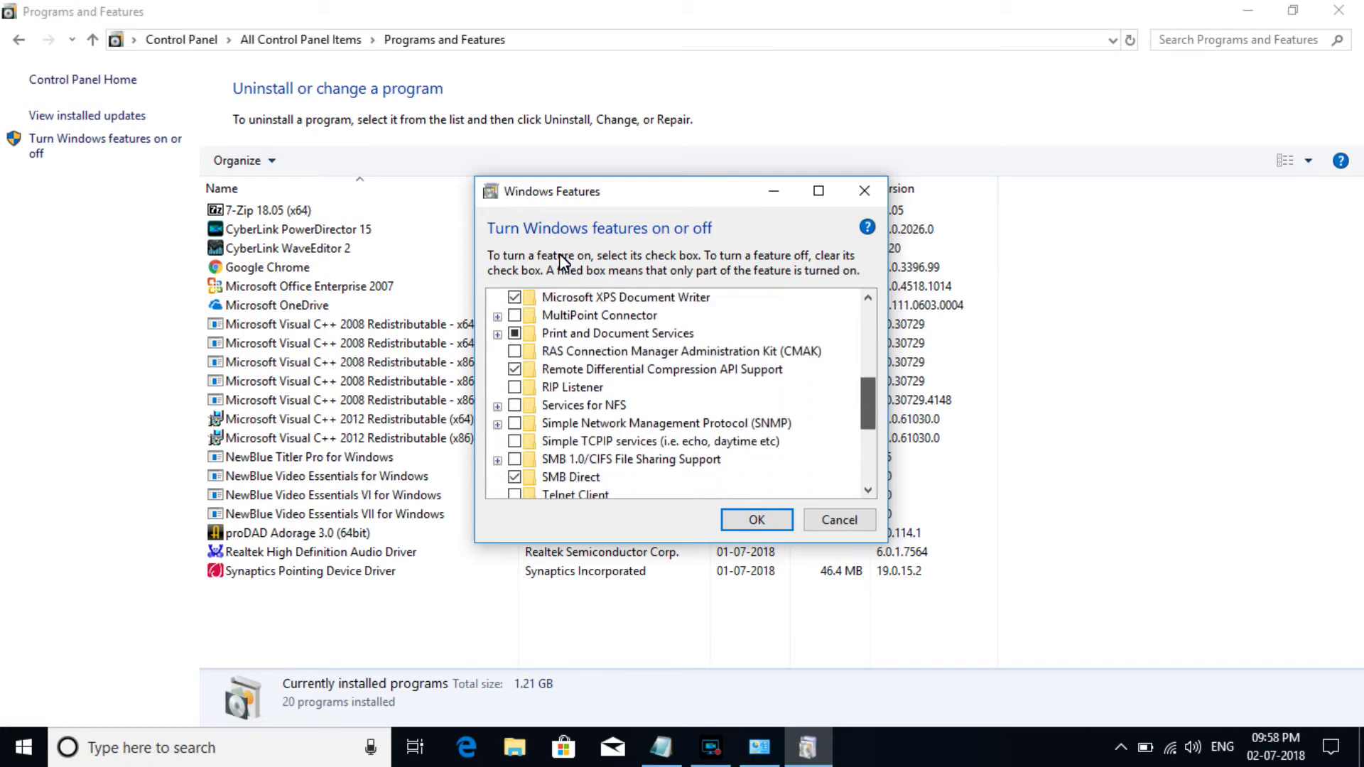
mouse_move(631, 459)
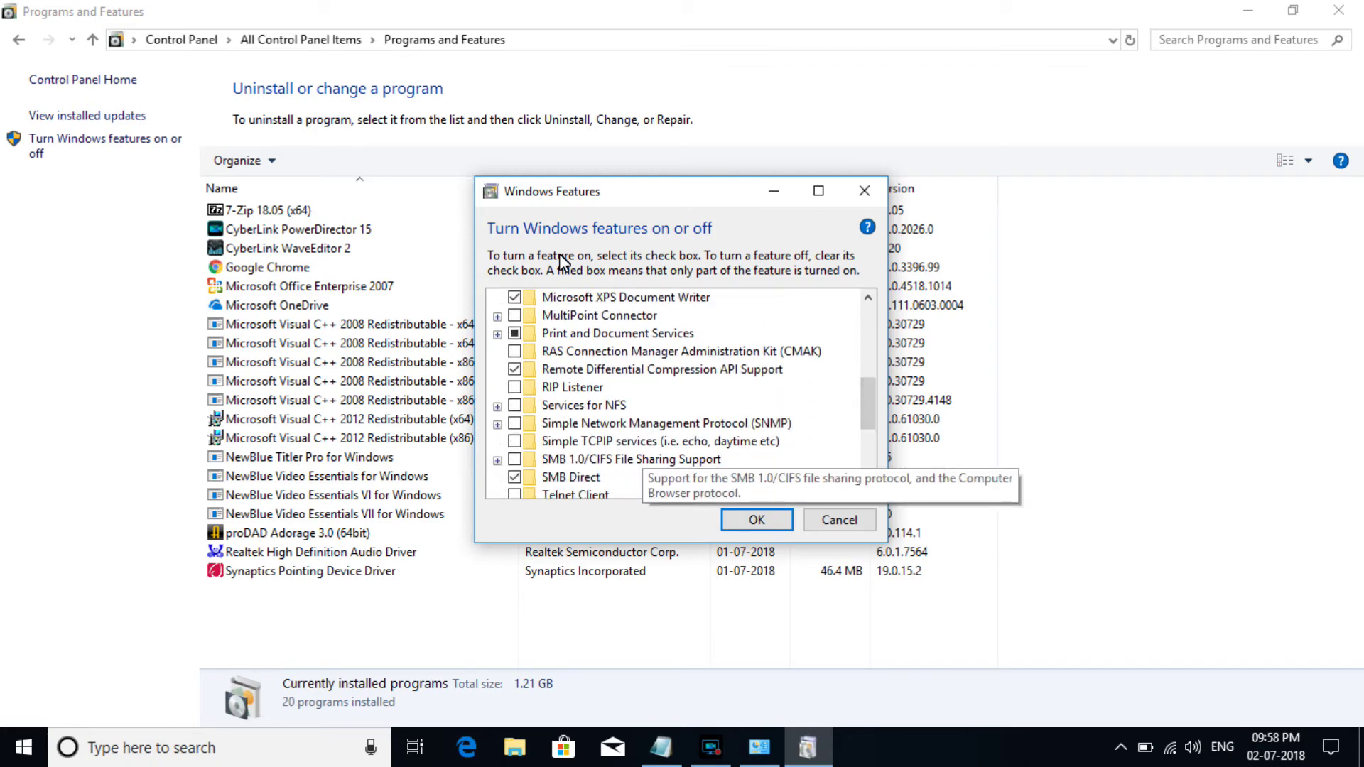
- Enable SMB 1.0/CIFS File Sharing Support and apply the Windows feature change
click(515, 460)
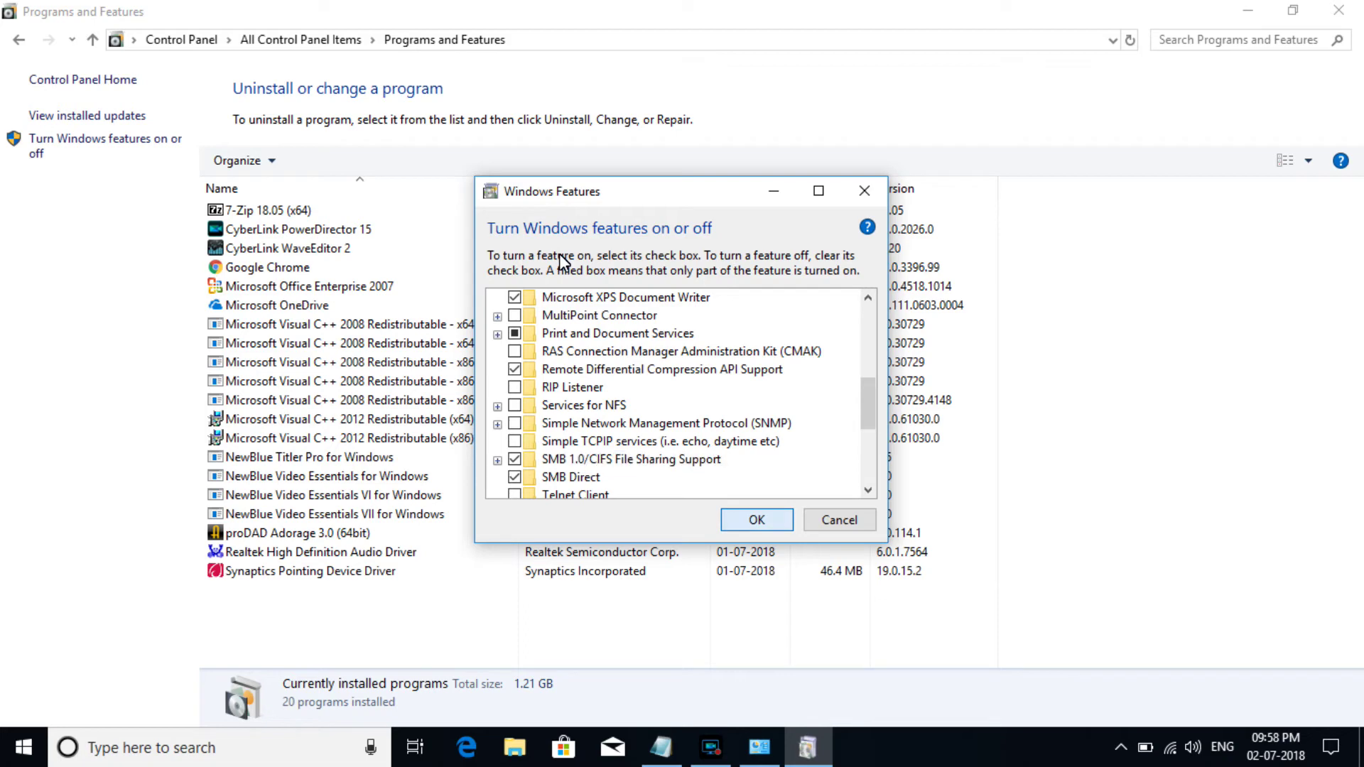
key(Return)
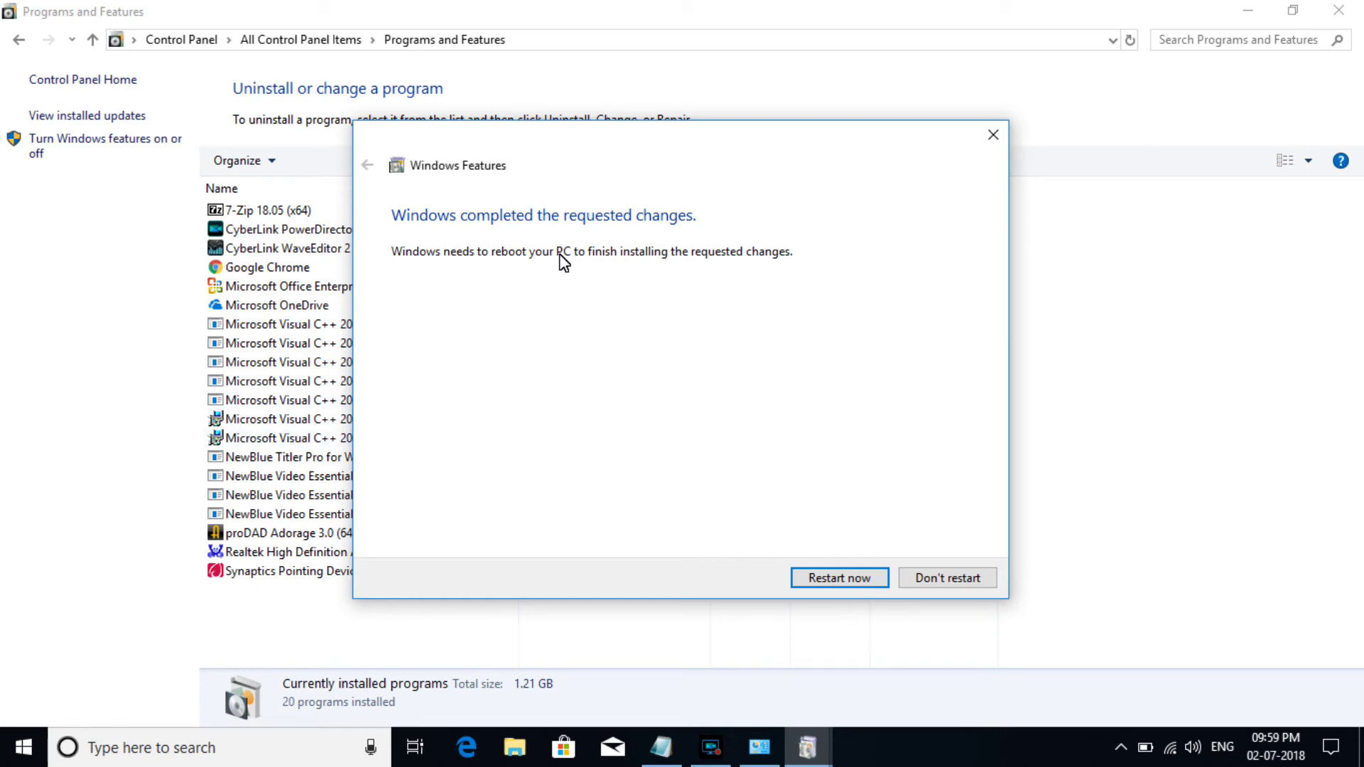
- After the restart, open File Explorer from the taskbar to This PC
click(710, 747)
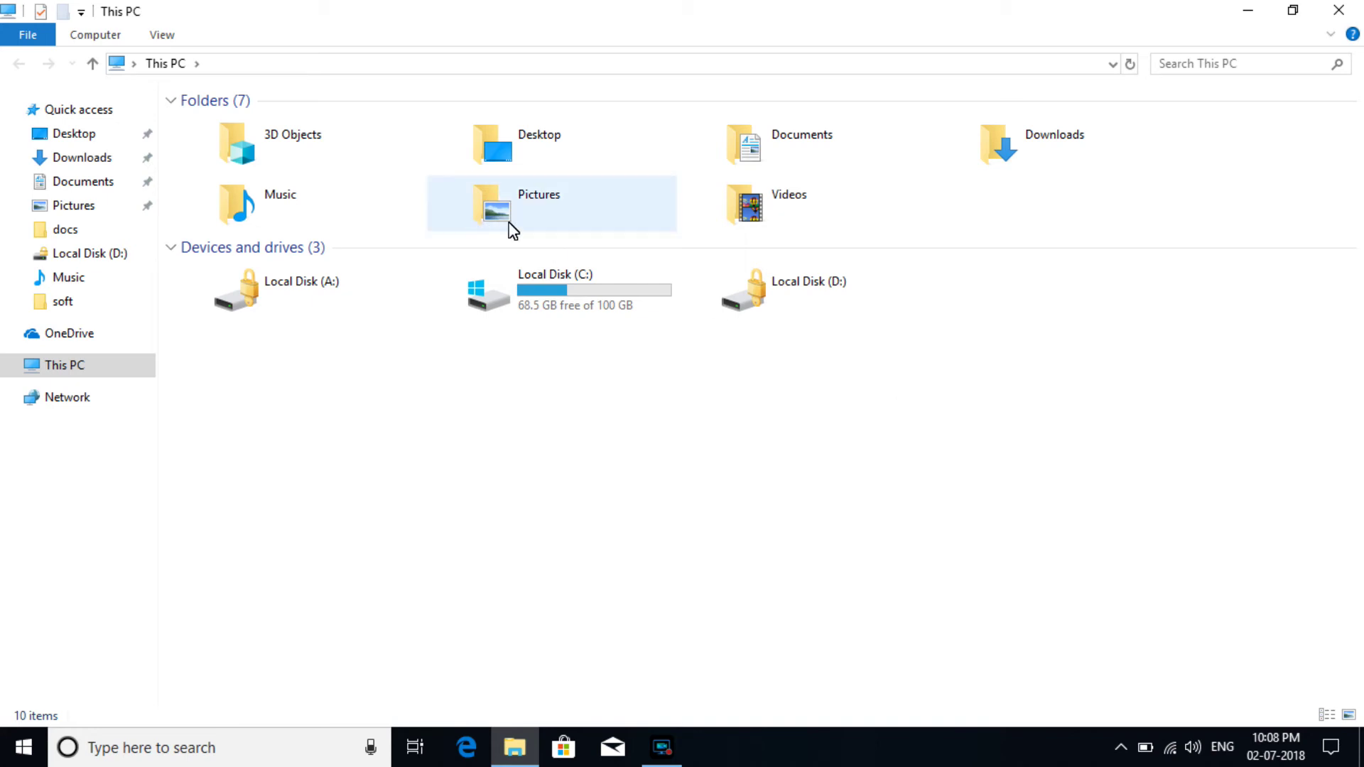
- Retry mapping Z: to \\192.168.1.1\Seagate_Backup_Plus_Drive through the Map network drive wizard
click(75, 38)
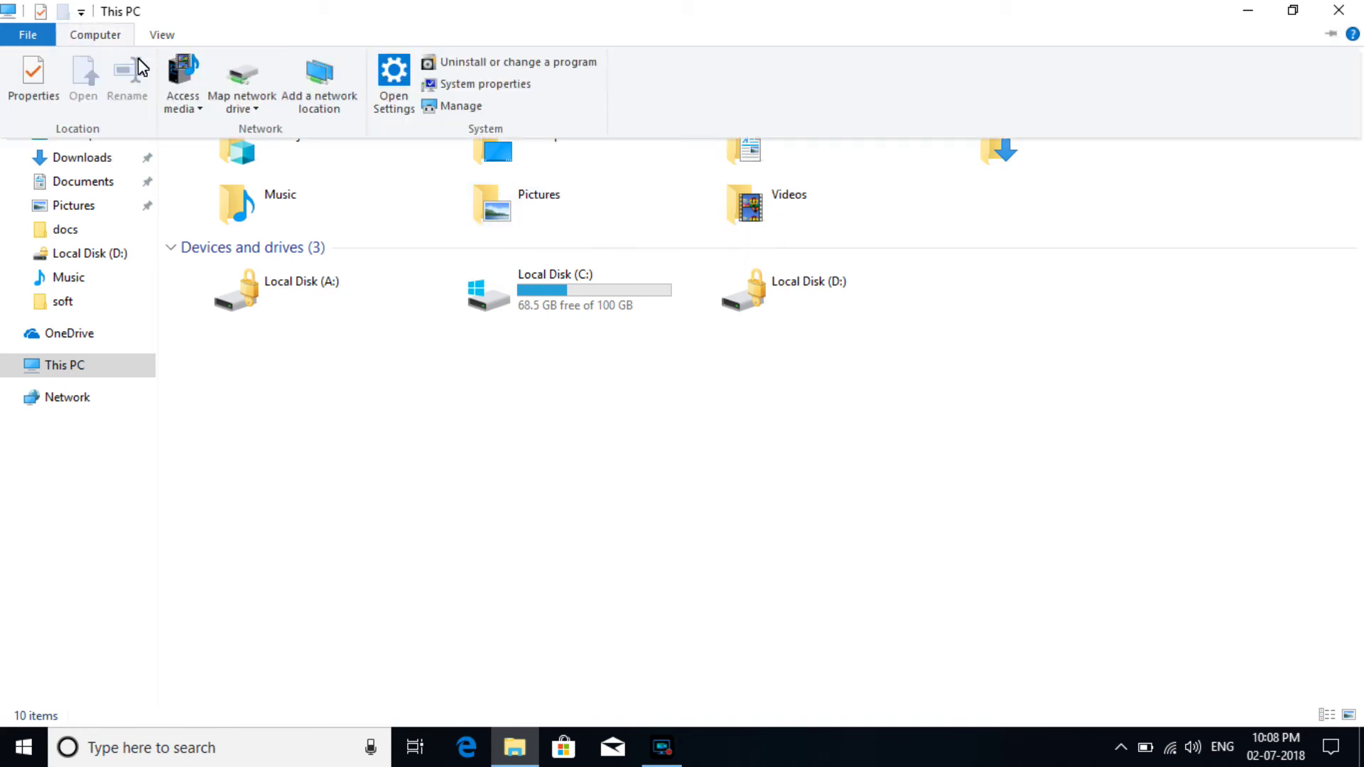
click(244, 75)
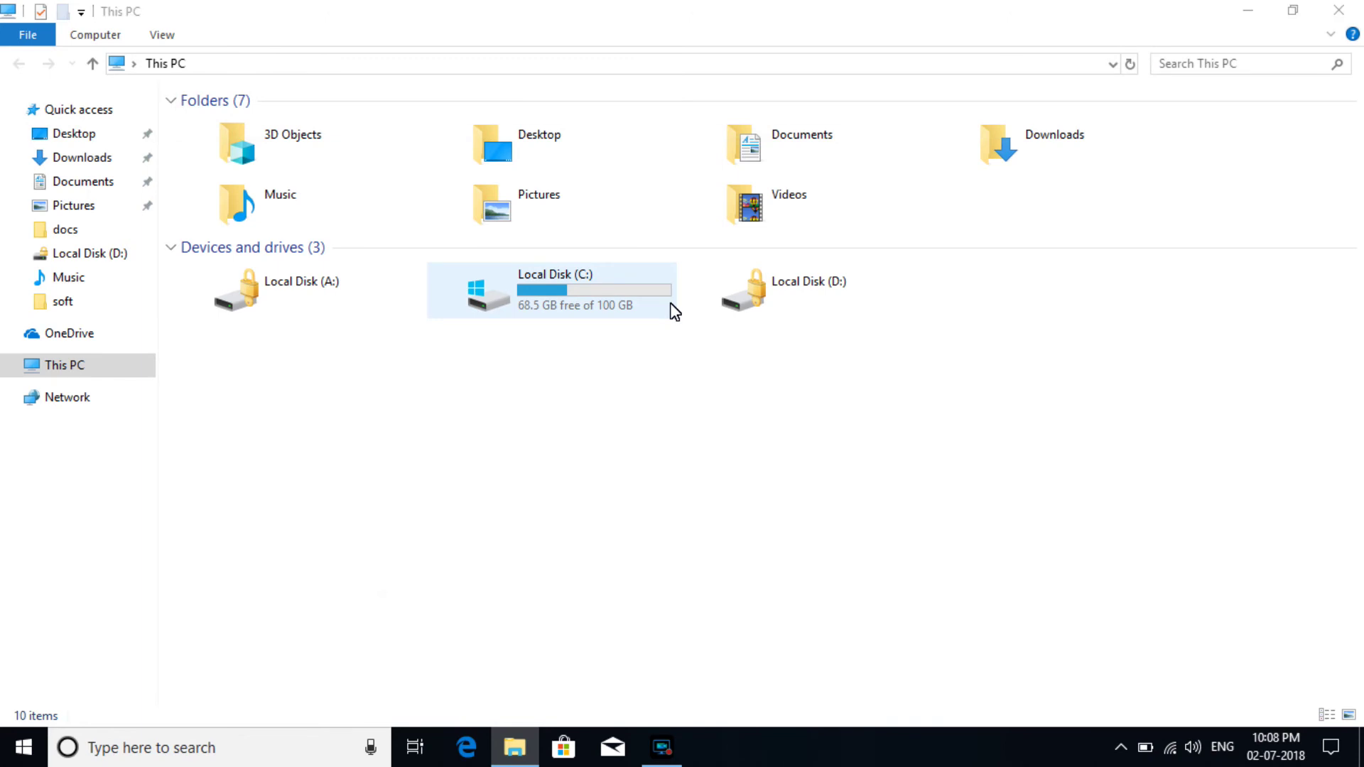
text(\192.168.1.1\Seagate_Backup_Plus_Drive)
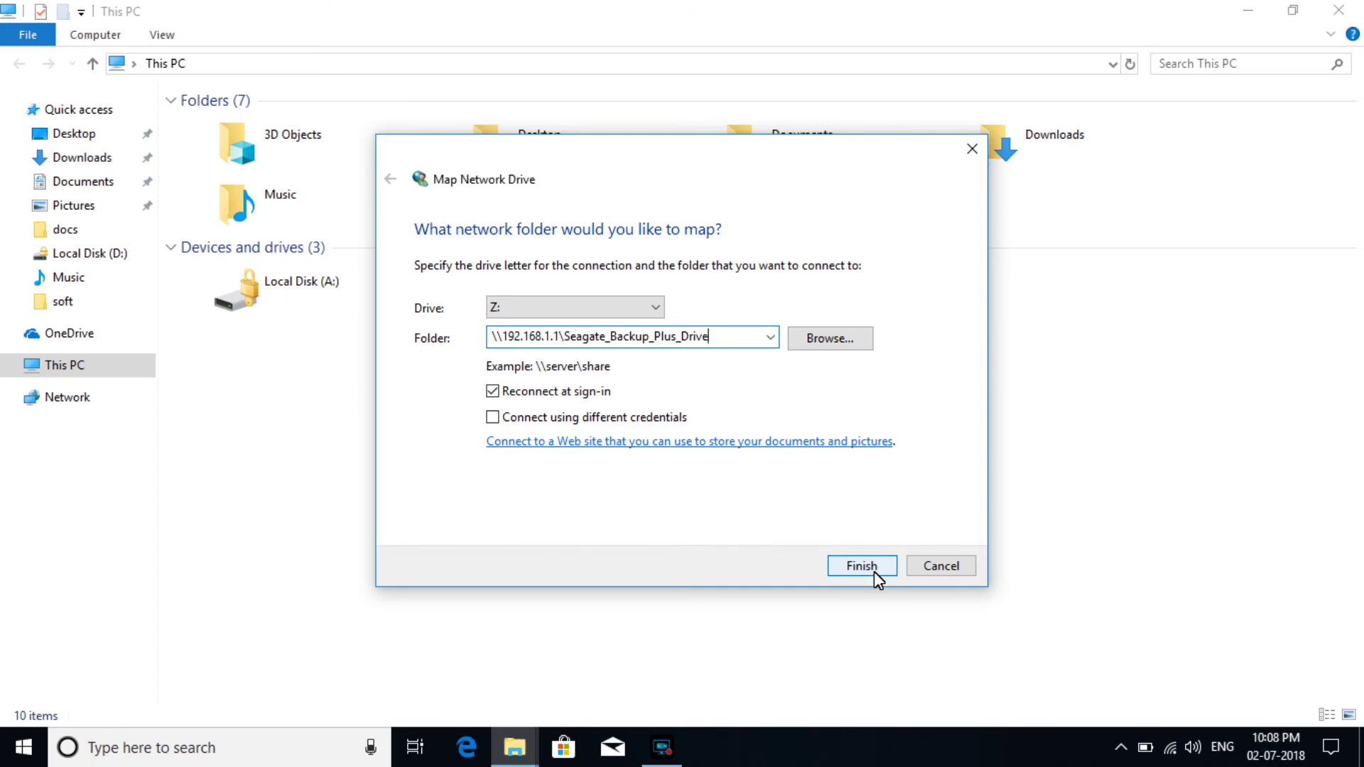
click(875, 564)
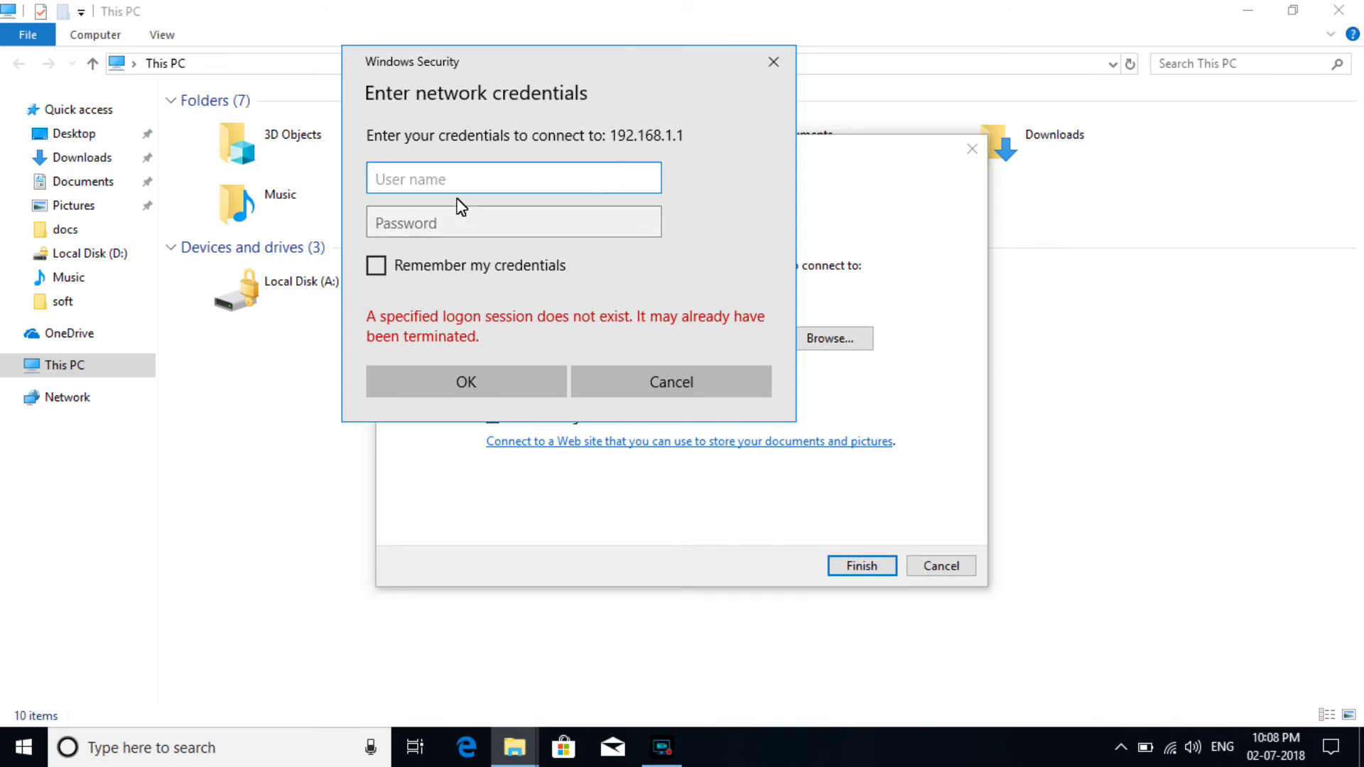
- Enter the user name and corrected password, tick Remember my credentials, and connect
click(517, 179)
text(nitur)
text(aja)
key(Tab)
text(••)
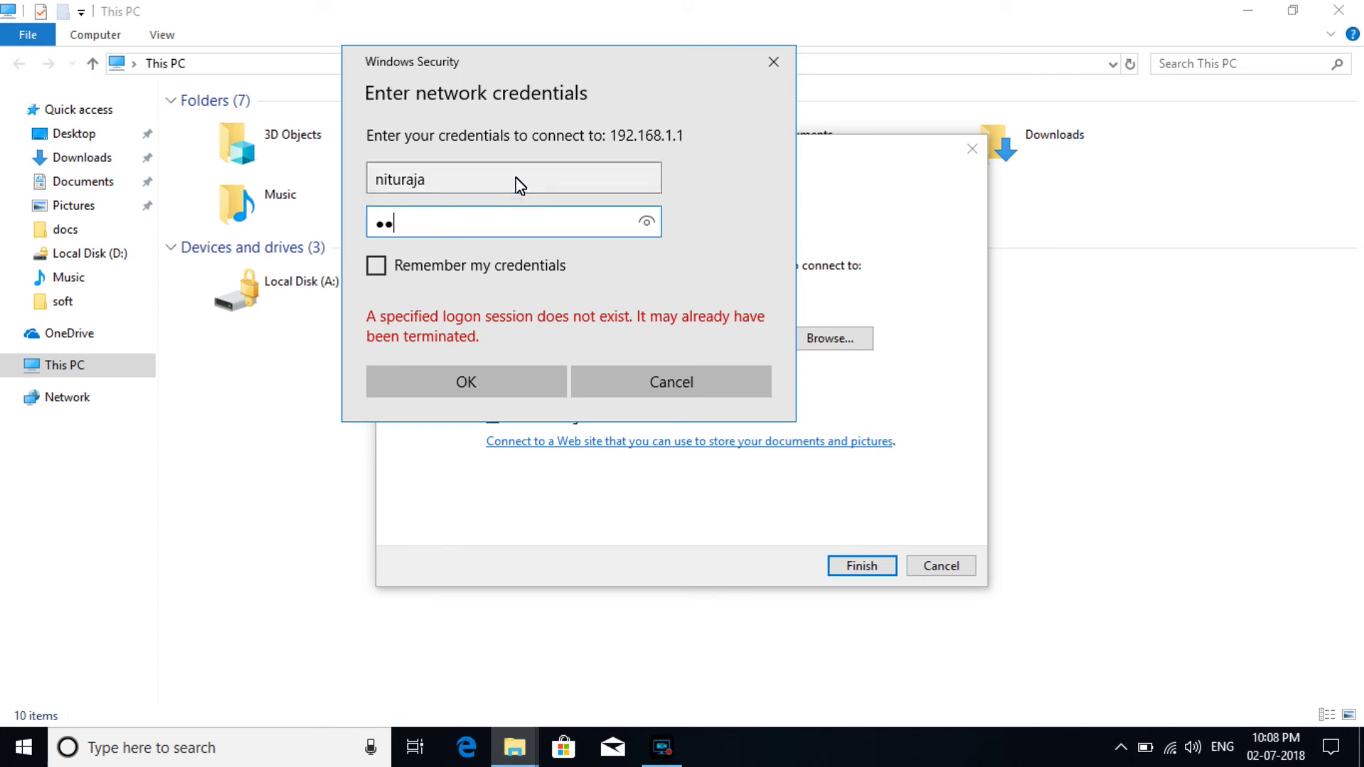
text(••••)
double_click(455, 224)
key(BackSpace)
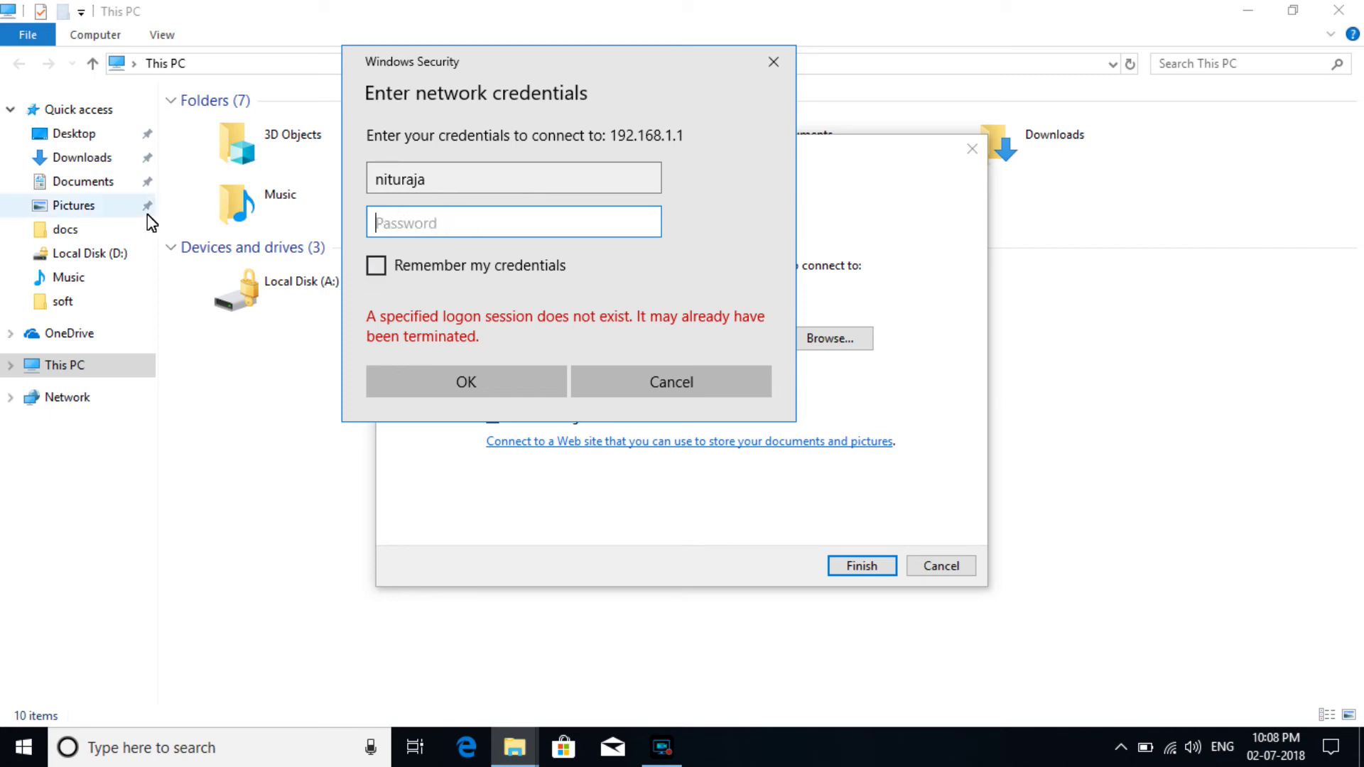
text(••••••)
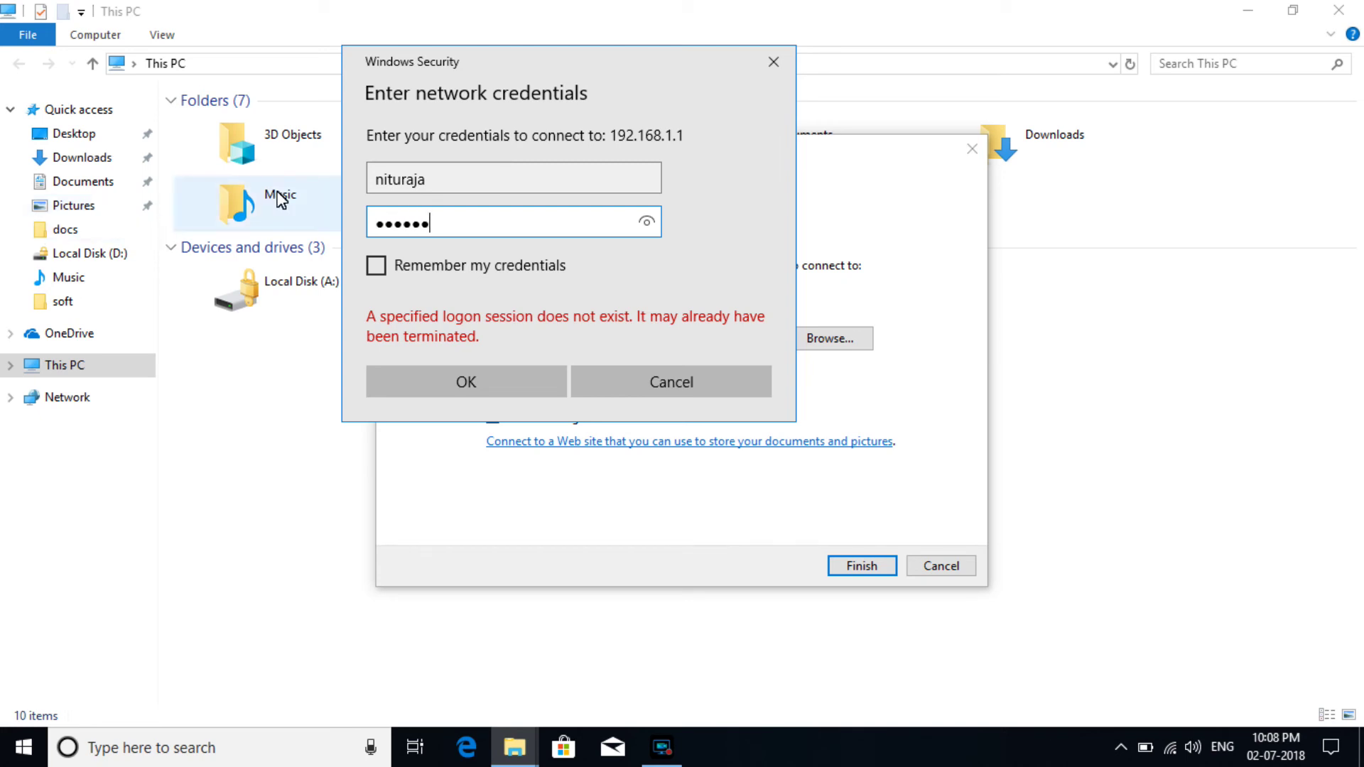
click(377, 267)
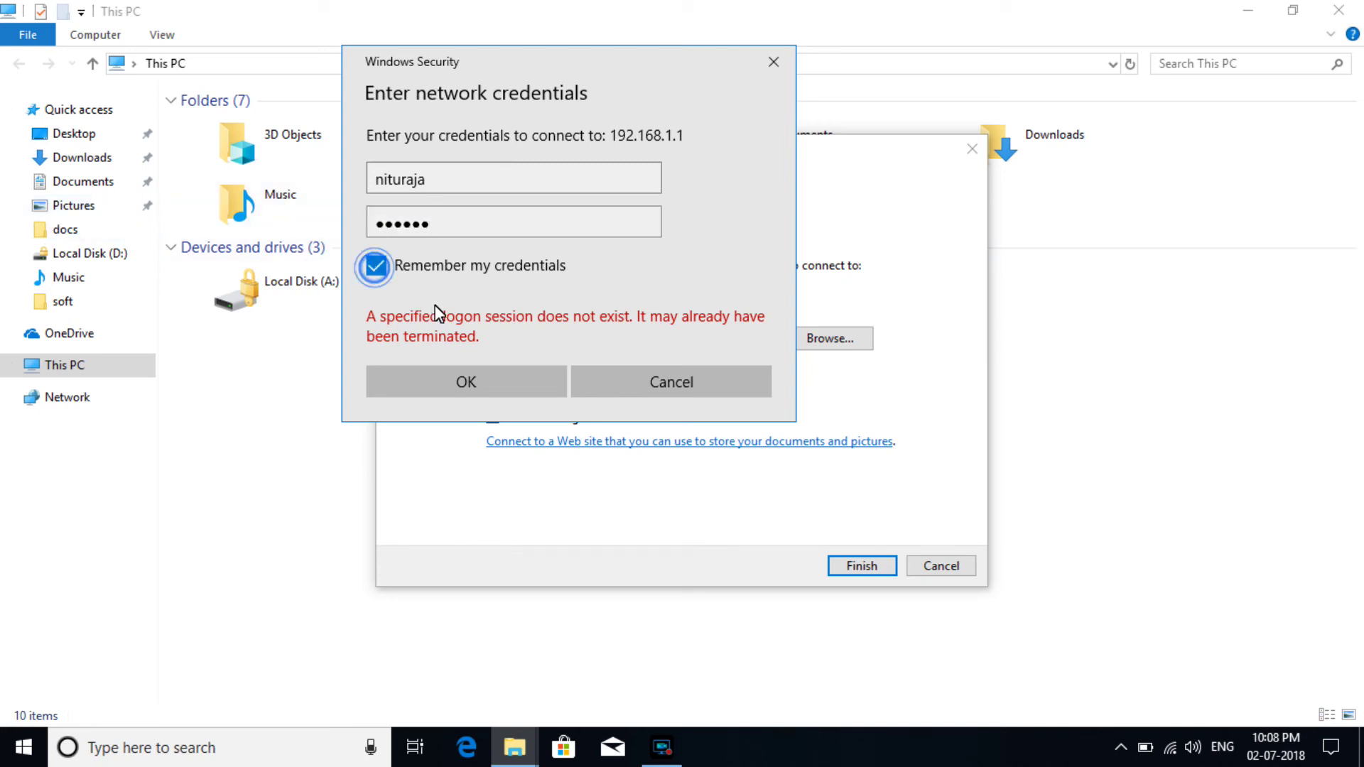
click(500, 378)
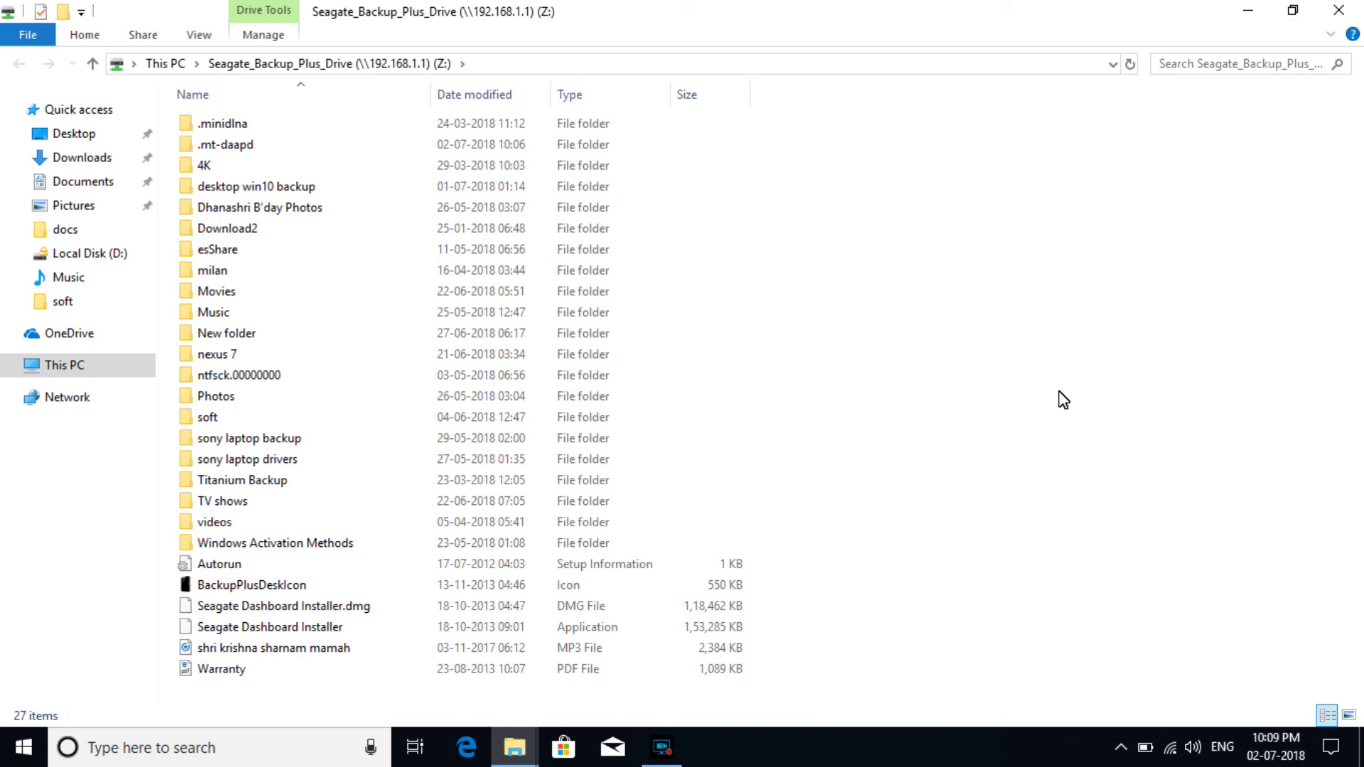
- Open the Z: drive from This PC, then reopen Explorer to confirm Seagate_Backup_Plus_Drive (Z:) appears
key(alt+Up)
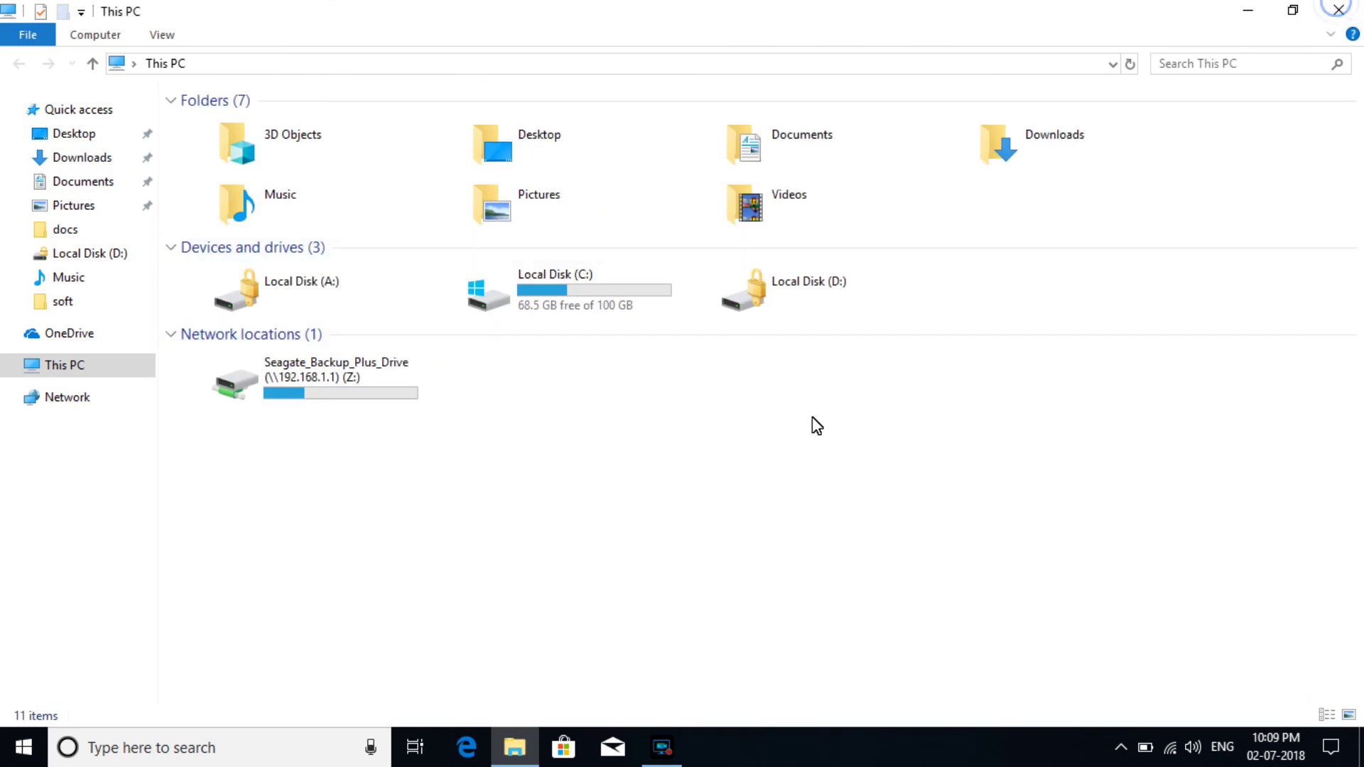
mouse_move(309, 379)
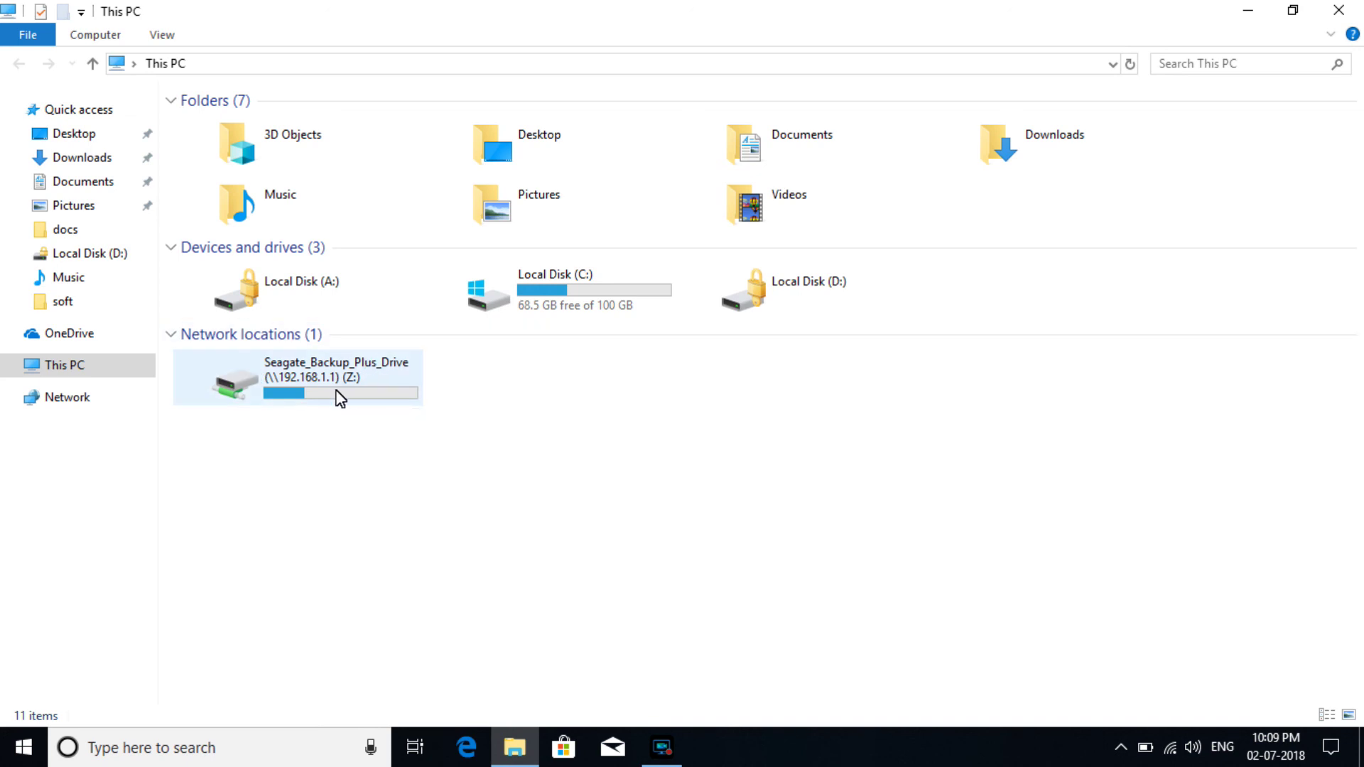
double_click(380, 391)
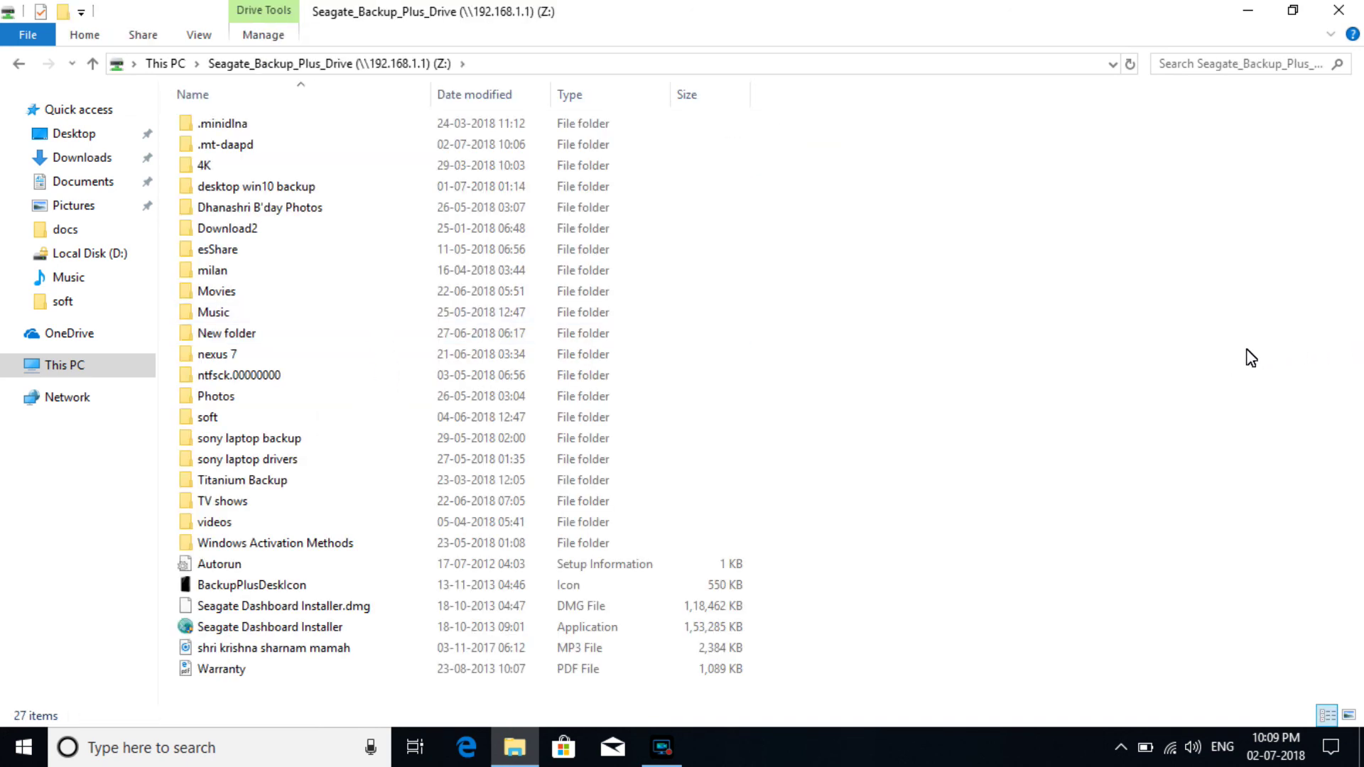
click(1338, 11)
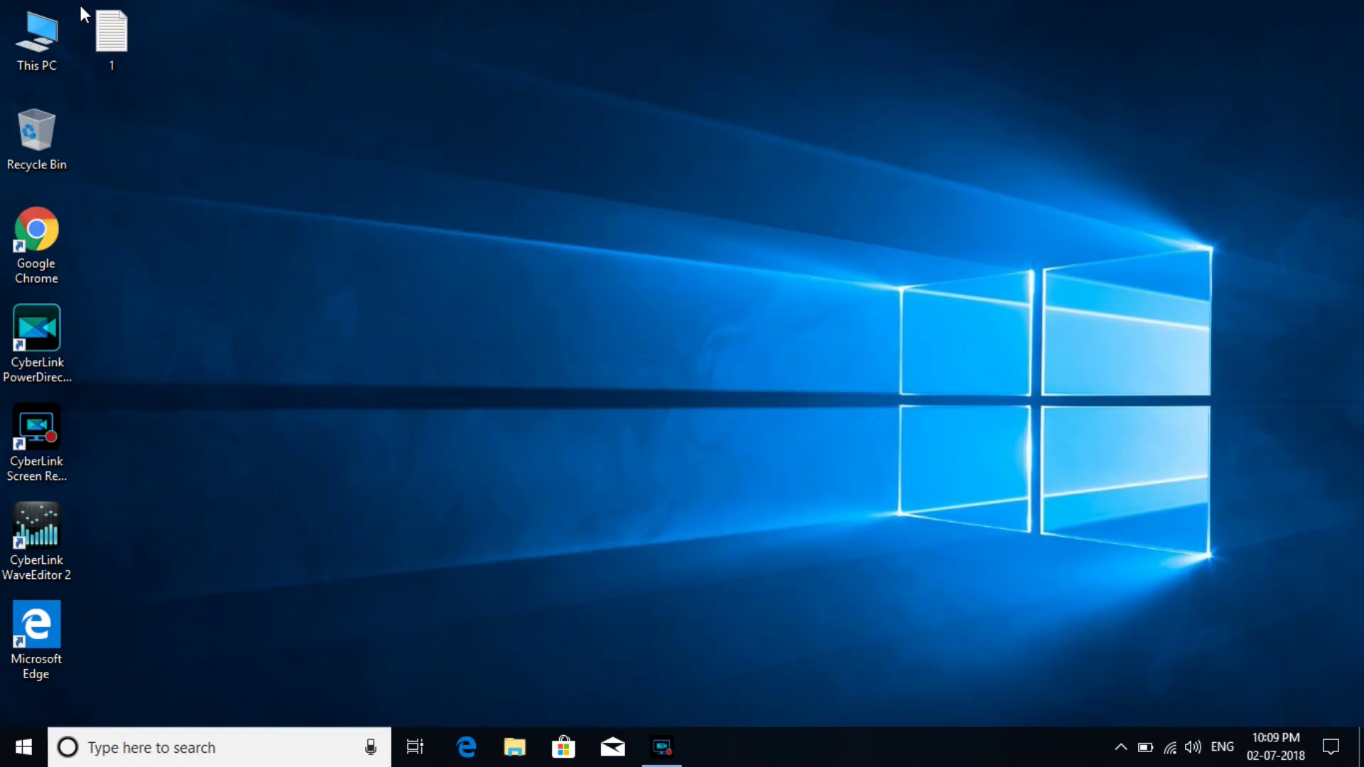
key(super+e)
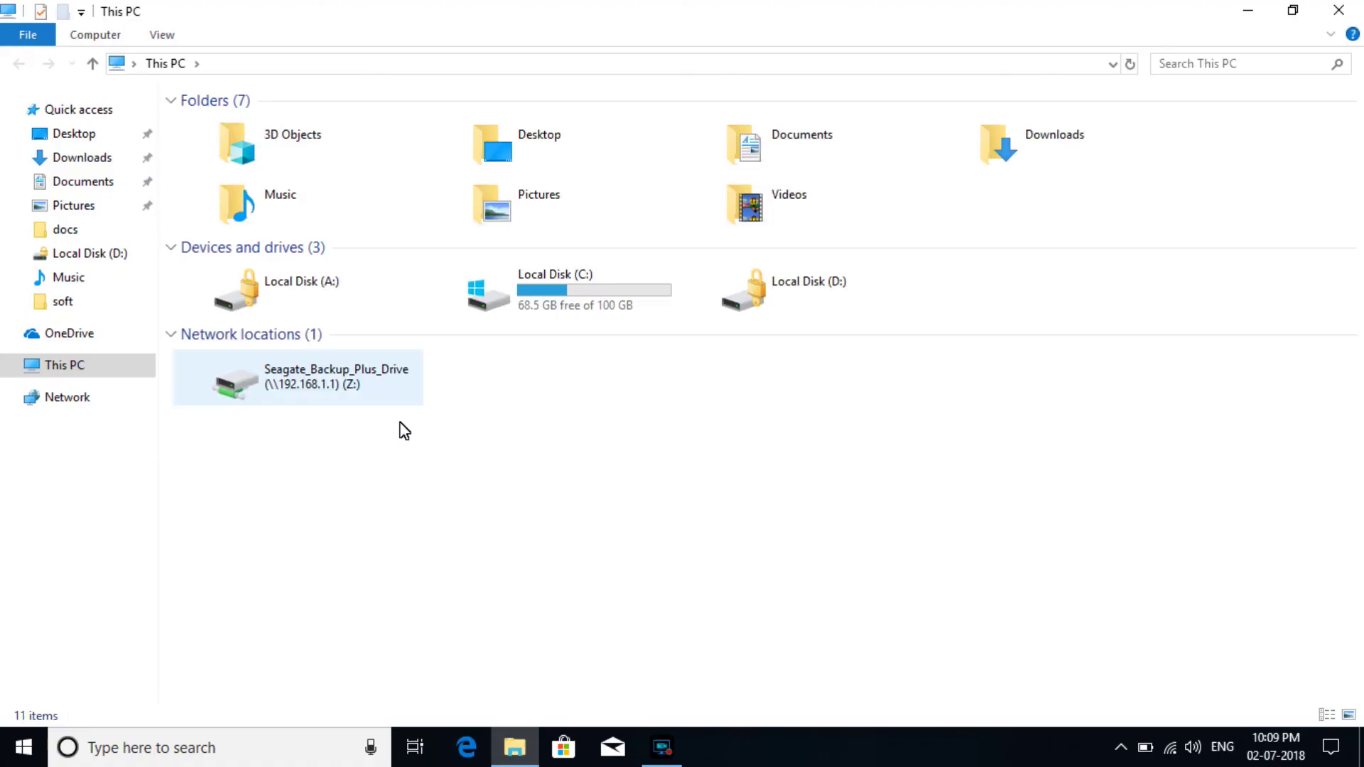
click(358, 409)
click(399, 512)
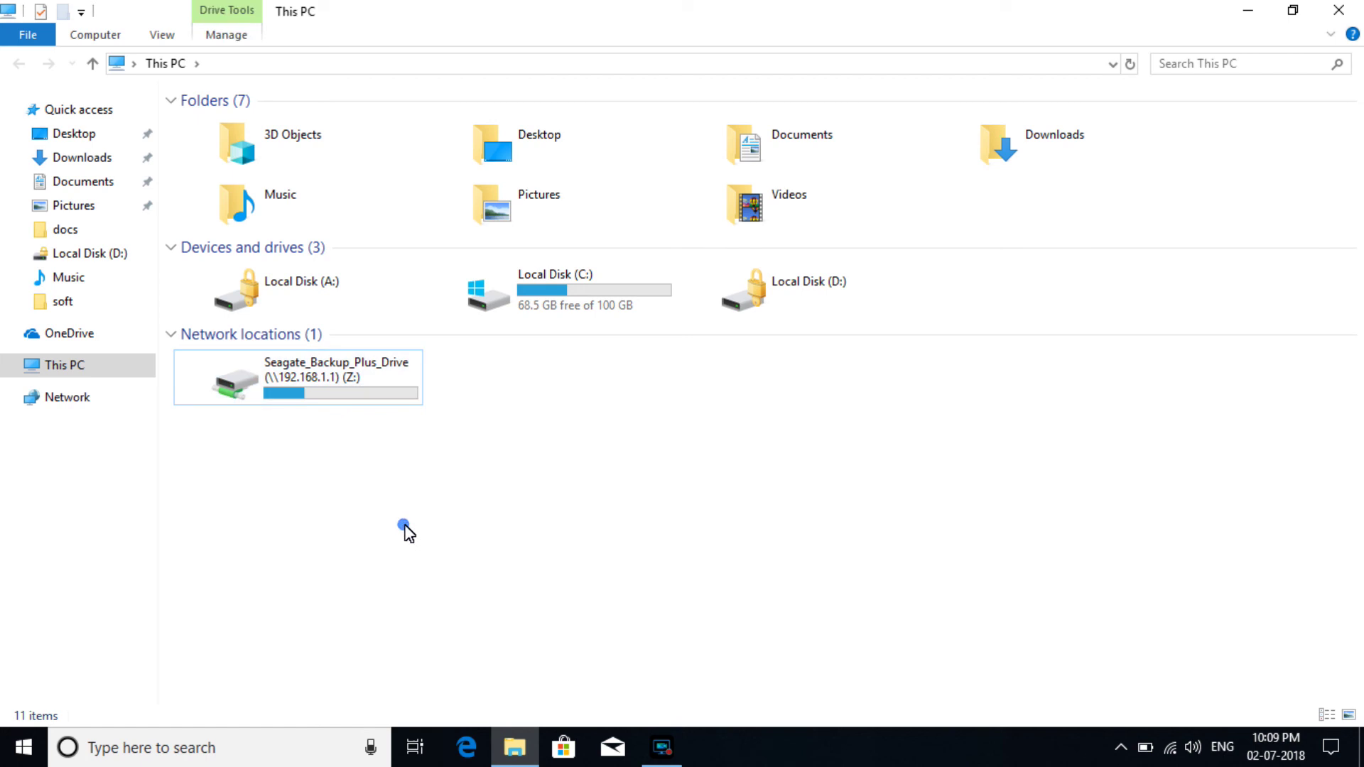